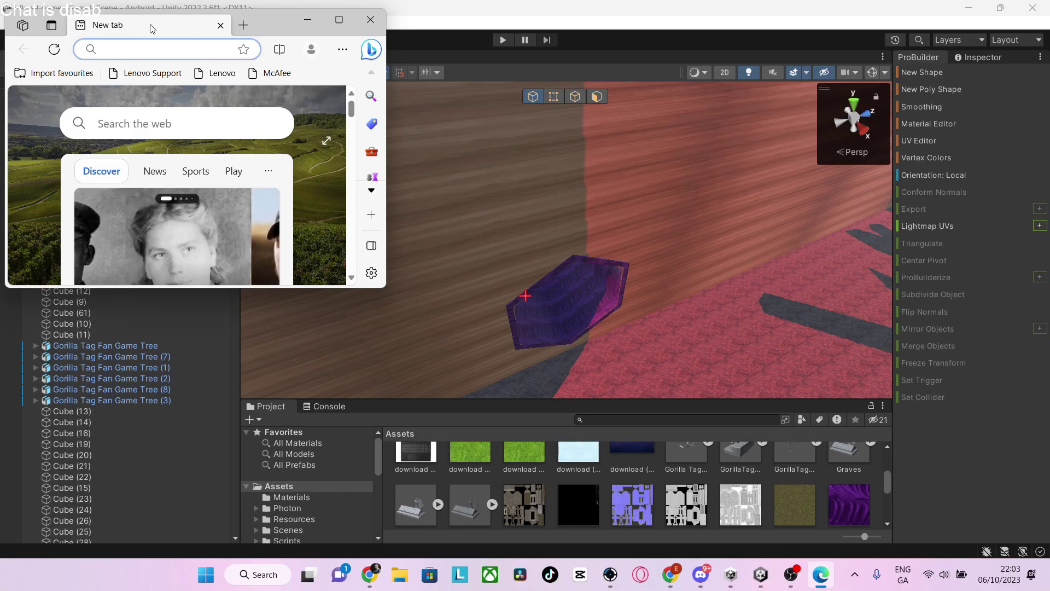
# Step: Open youtube.com in the browser and go to the signed-in account's own channel page
pyautogui.write('youtube.com')
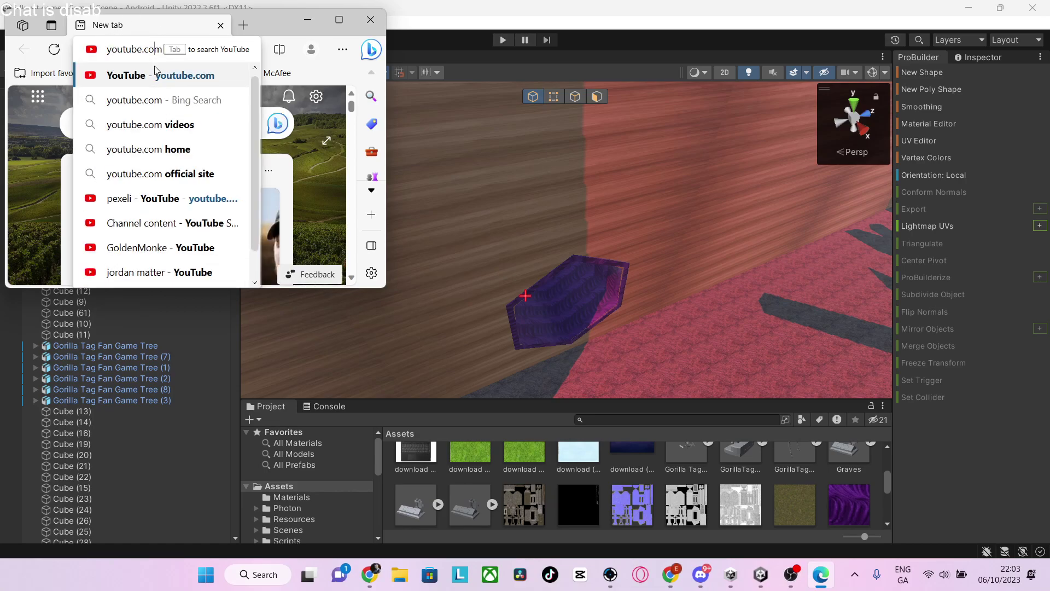
pyautogui.click(159, 79)
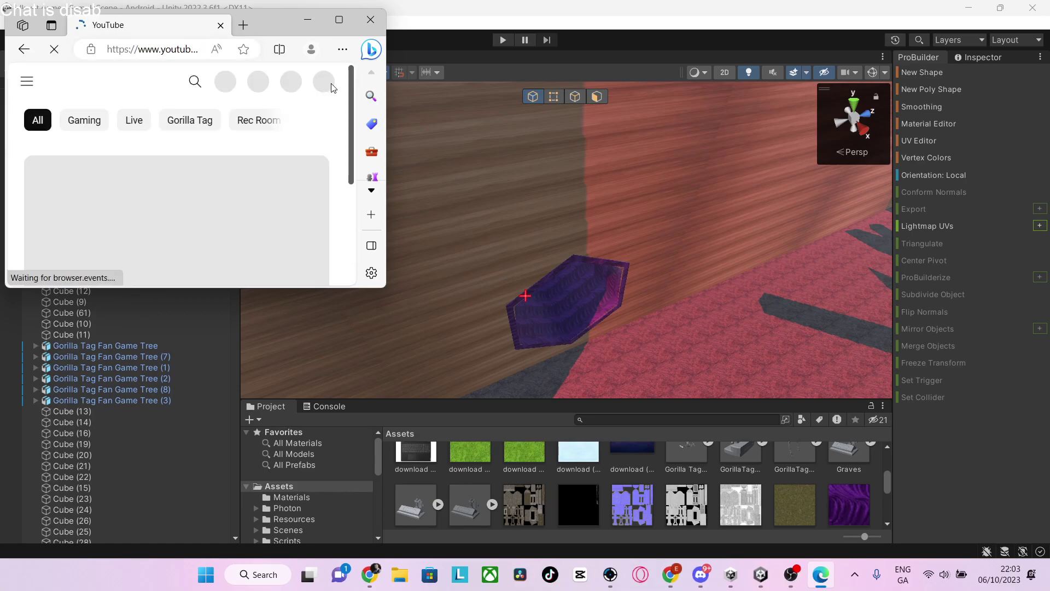
pyautogui.click(328, 87)
pyautogui.click(199, 160)
# Step: Look through the channel's uploaded videos for the earlier Halloween fan game update
pyautogui.scroll(-4, 268, 131)
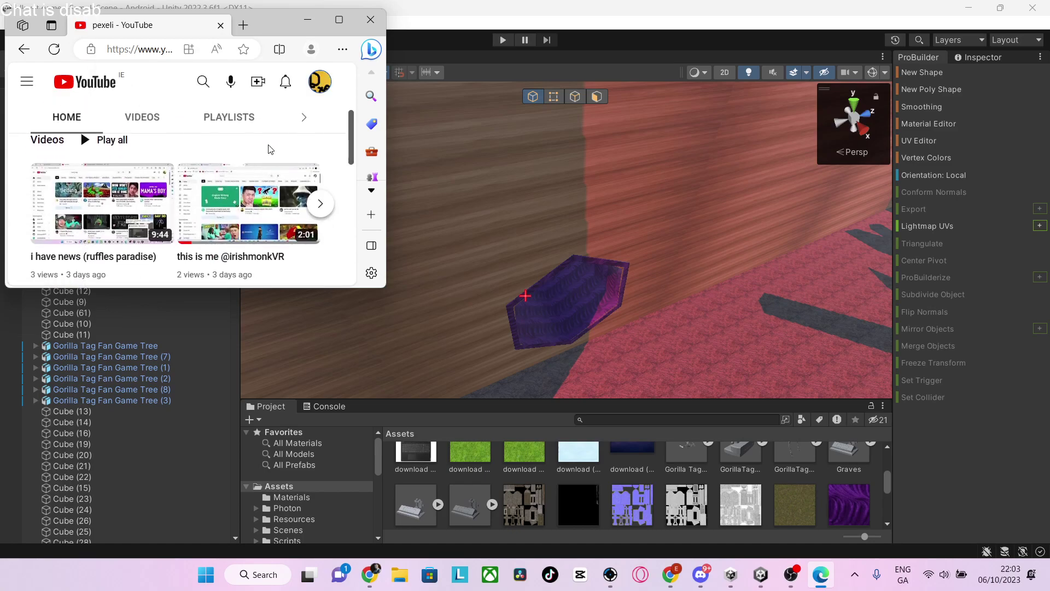
pyautogui.scroll(-1, 257, 170)
pyautogui.scroll(1, 131, 135)
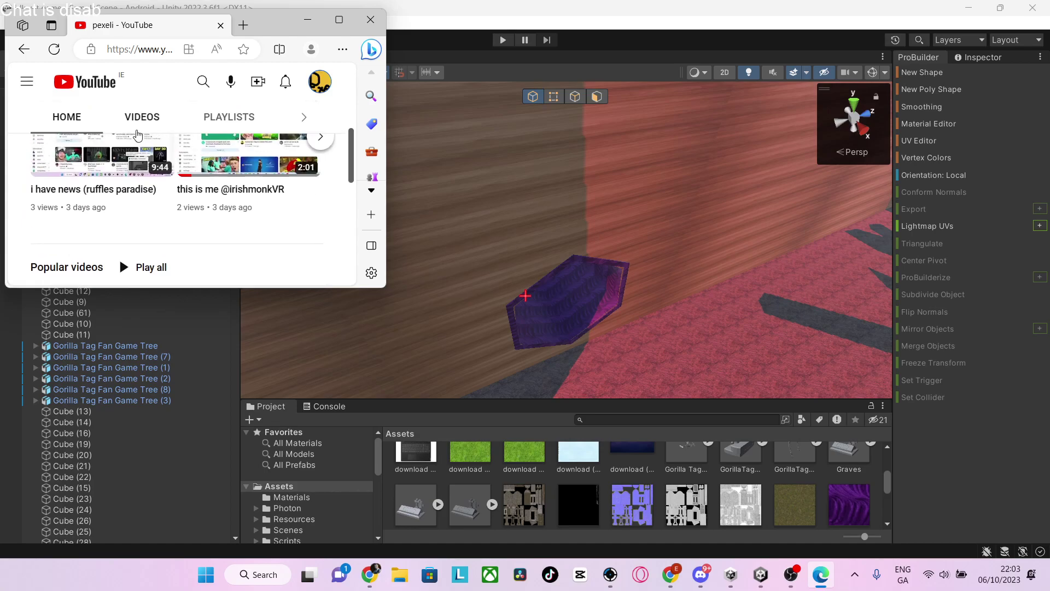
pyautogui.scroll(-5, 219, 164)
pyautogui.scroll(-4, 219, 164)
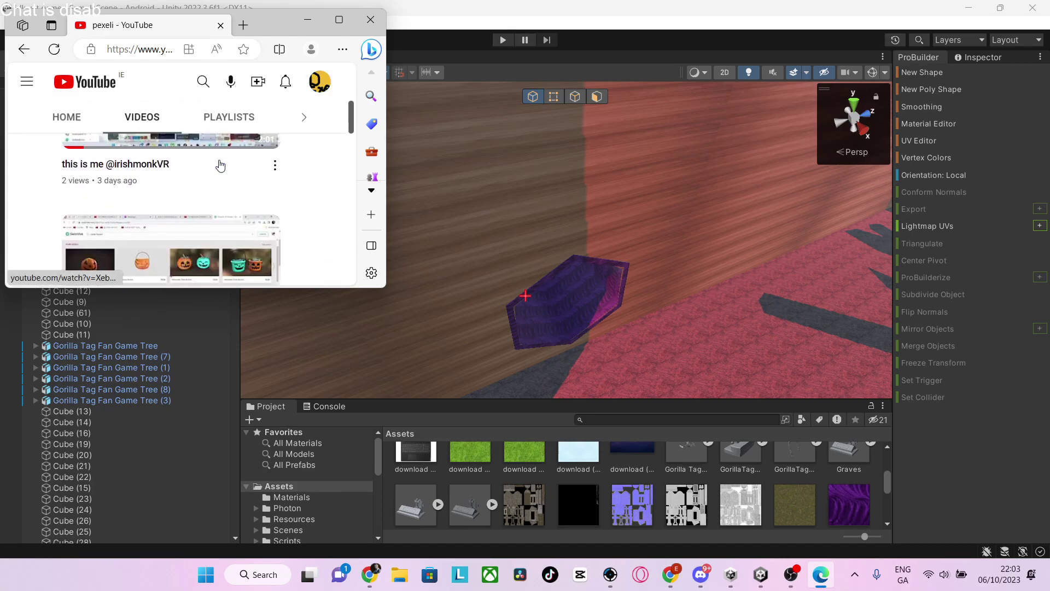
pyautogui.scroll(1, 220, 164)
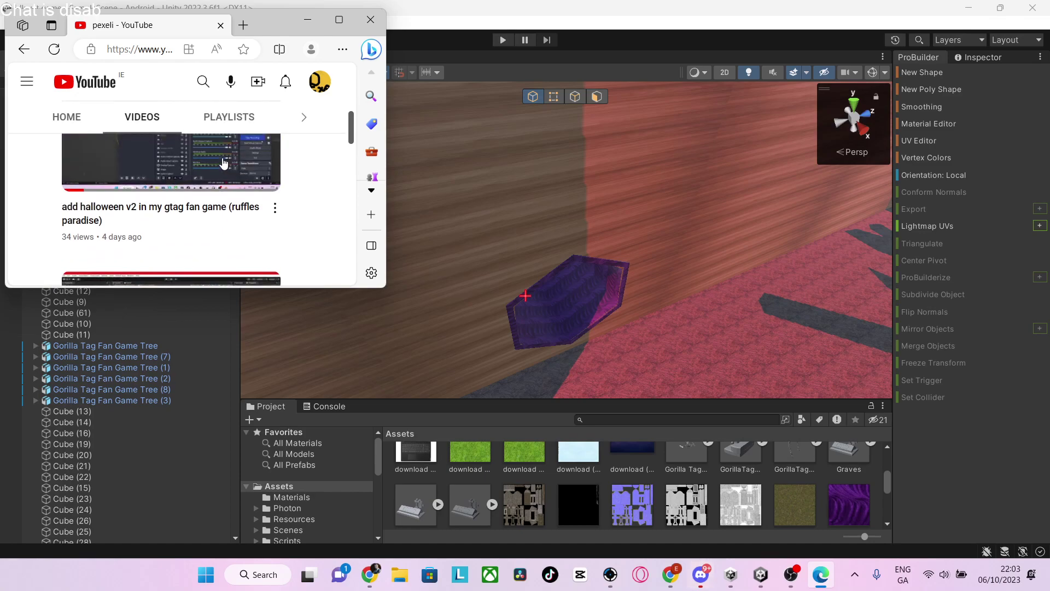
pyautogui.scroll(1, 223, 162)
pyautogui.scroll(-2, 176, 248)
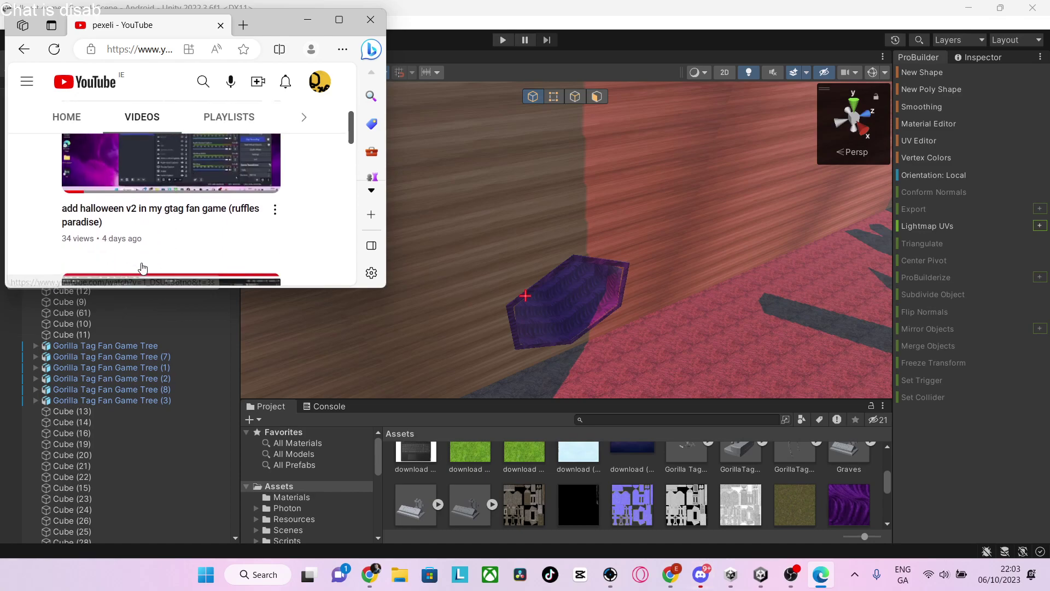
# Step: Switch to Unity and add another Volcan model from the project assets to the scene near the wooden wall
pyautogui.click(525, 205)
pyautogui.click(605, 153)
pyautogui.moveTo(605, 153); pyautogui.dragTo(611, 590, button='right')
pyautogui.moveTo(630, 238); pyautogui.dragTo(521, 468, button='right')
pyautogui.click(492, 260)
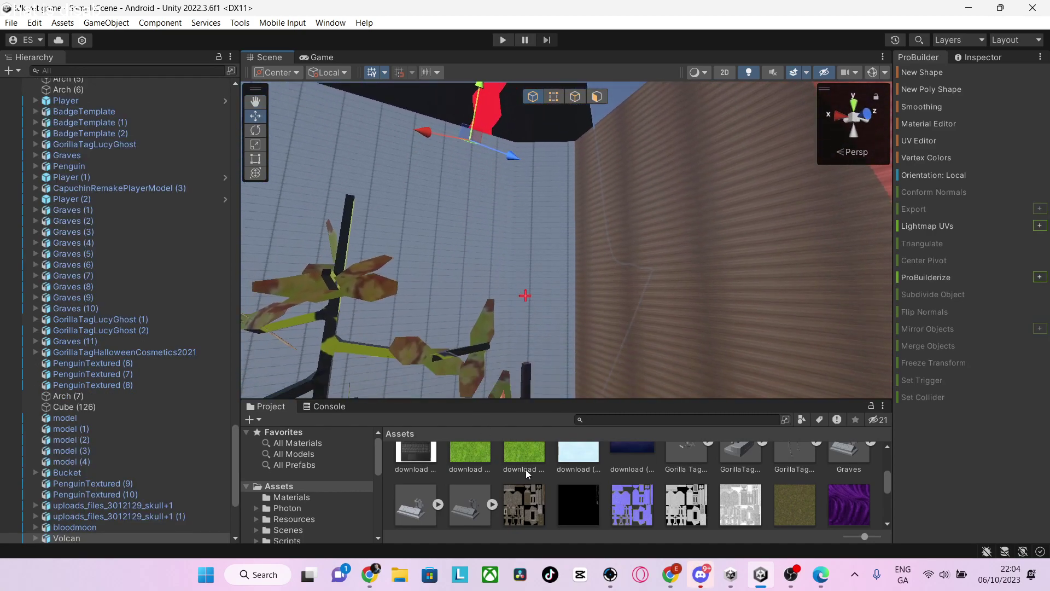
pyautogui.scroll(-5, 530, 472)
pyautogui.scroll(-3, 580, 483)
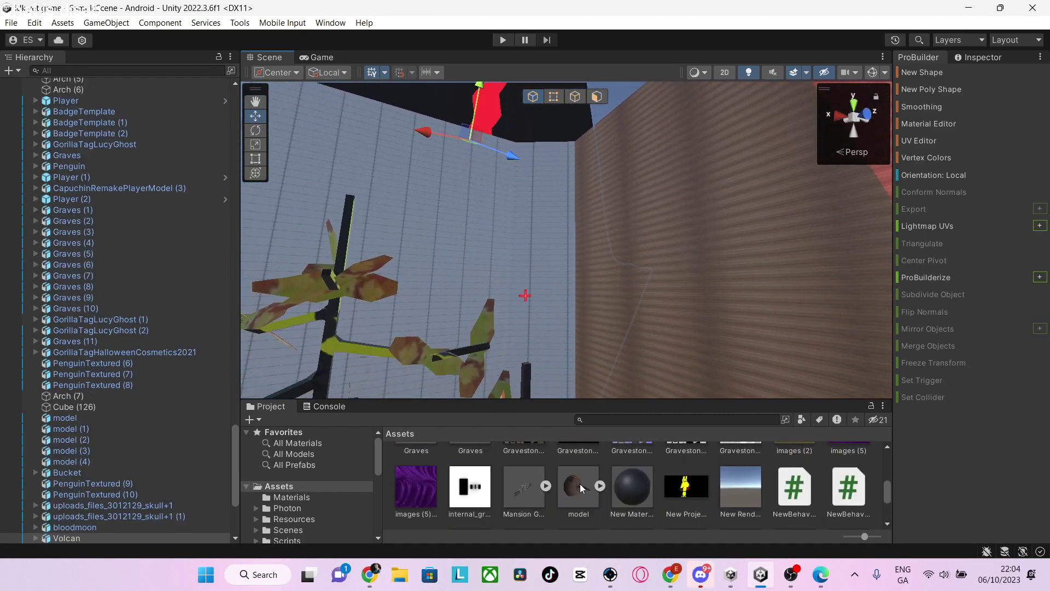
pyautogui.click(762, 491)
pyautogui.moveTo(738, 514); pyautogui.dragTo(742, 413)
pyautogui.moveTo(649, 379); pyautogui.dragTo(649, 380)
pyautogui.moveTo(649, 380); pyautogui.dragTo(629, 469, button='right')
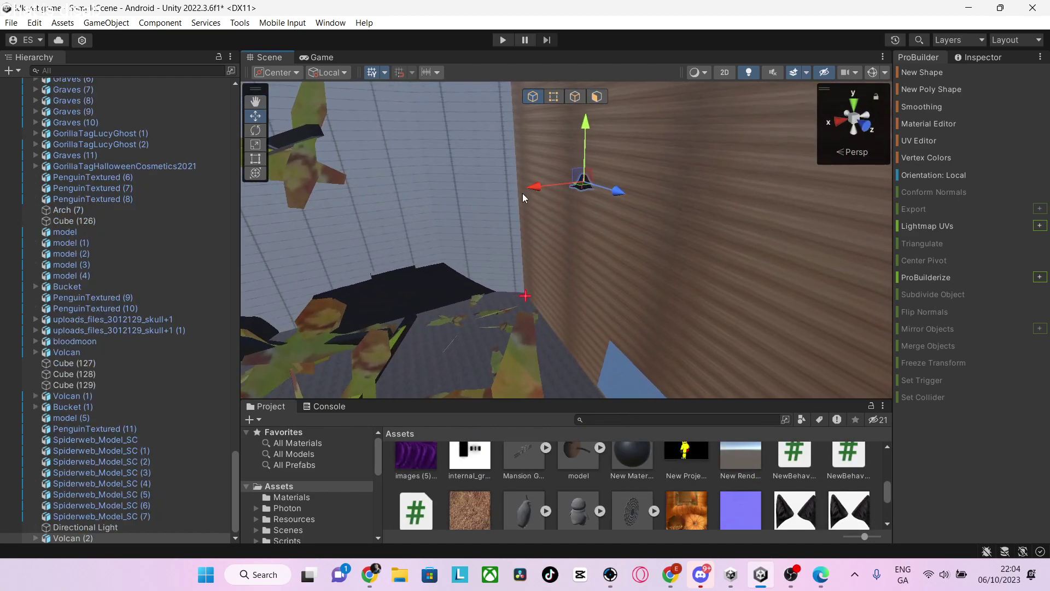
# Step: Move the new volcano along the wooden wall and lower it onto the ground
pyautogui.moveTo(539, 189); pyautogui.dragTo(429, 168)
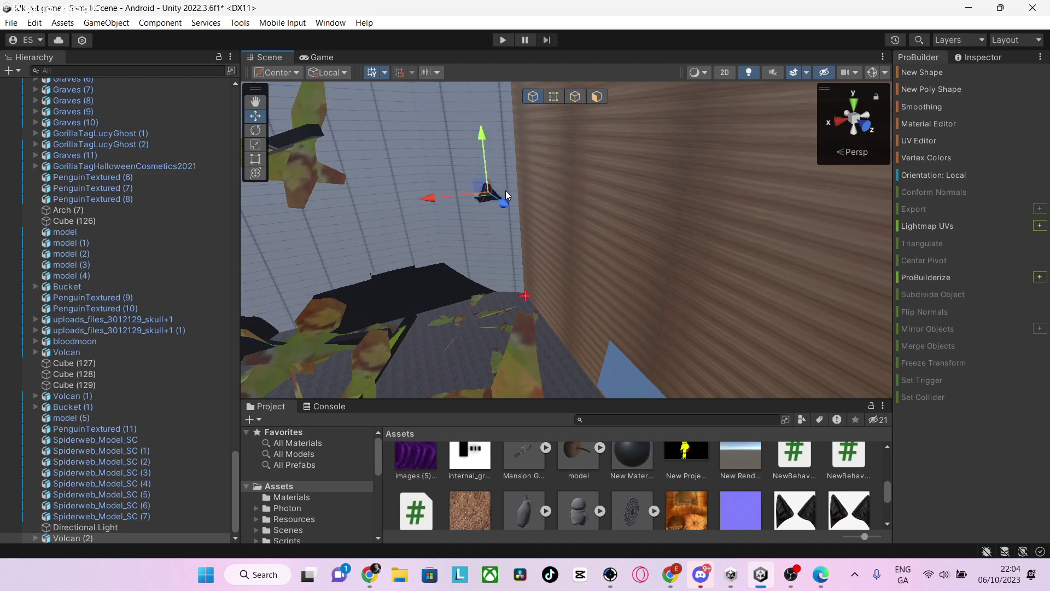
pyautogui.click(555, 190)
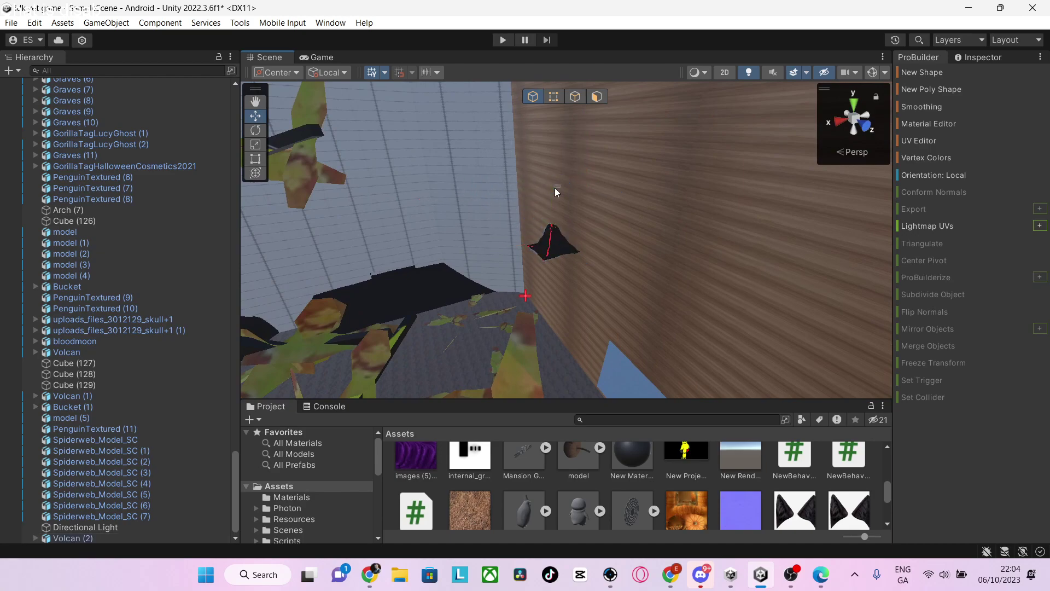
pyautogui.click(550, 234)
pyautogui.moveTo(567, 276); pyautogui.dragTo(447, 242, button='right')
pyautogui.moveTo(463, 300); pyautogui.dragTo(501, 446)
pyautogui.moveTo(541, 157); pyautogui.dragTo(668, 273, button='right')
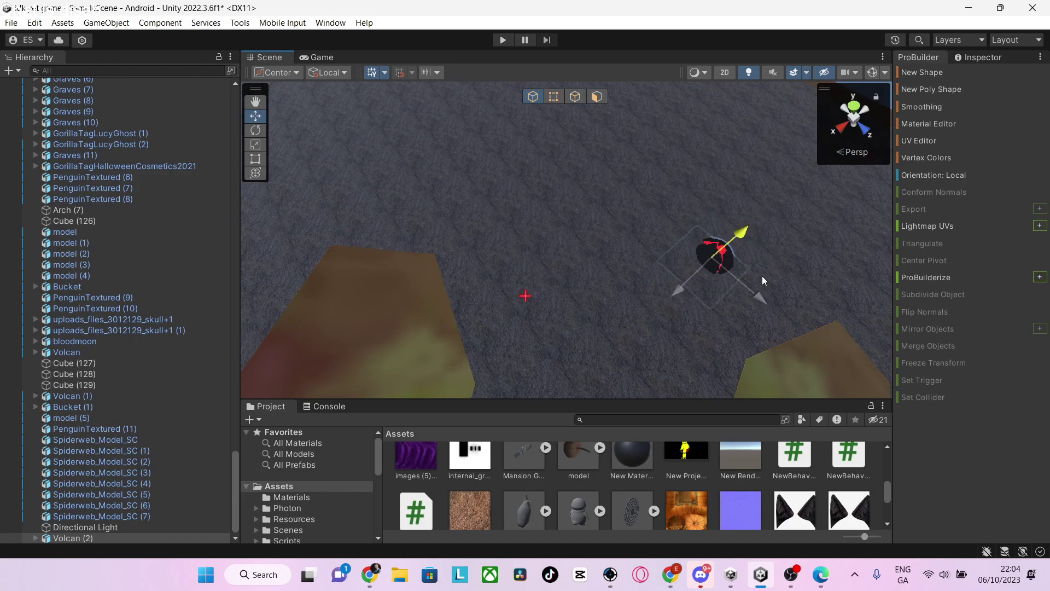
pyautogui.moveTo(763, 276); pyautogui.dragTo(645, 260, button='right')
pyautogui.press('w')
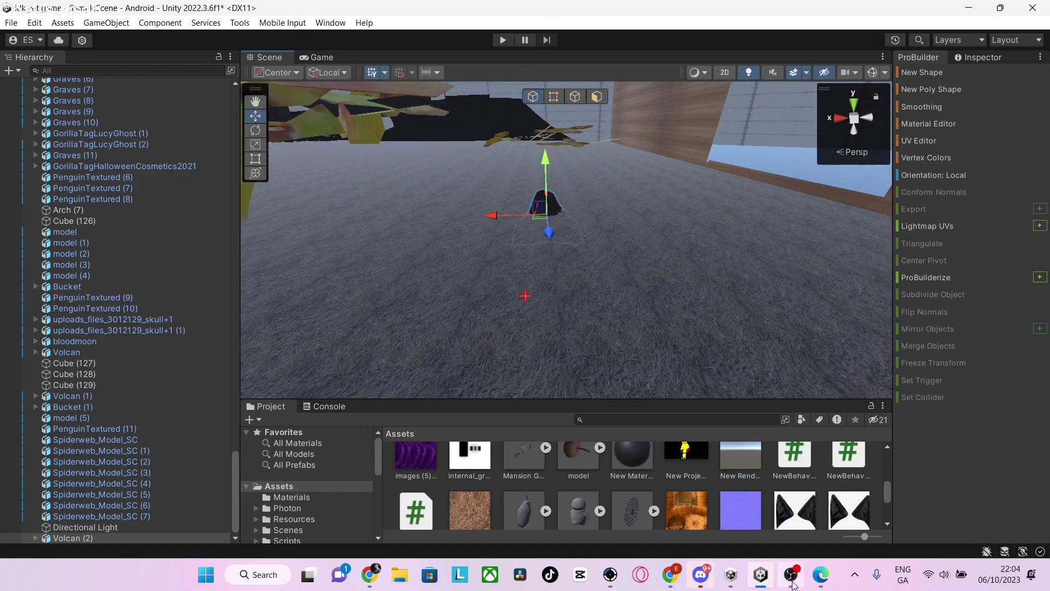
# Step: Apply the dark New Material asset to the new volcano on the ground
pyautogui.moveTo(642, 458); pyautogui.dragTo(525, 262)
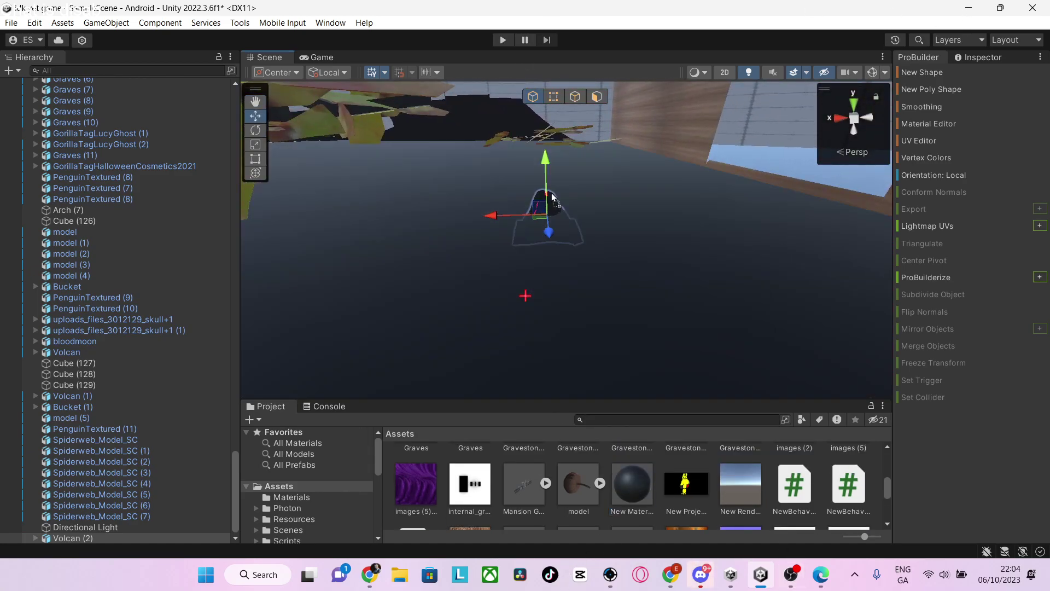
pyautogui.moveTo(553, 198); pyautogui.dragTo(553, 201)
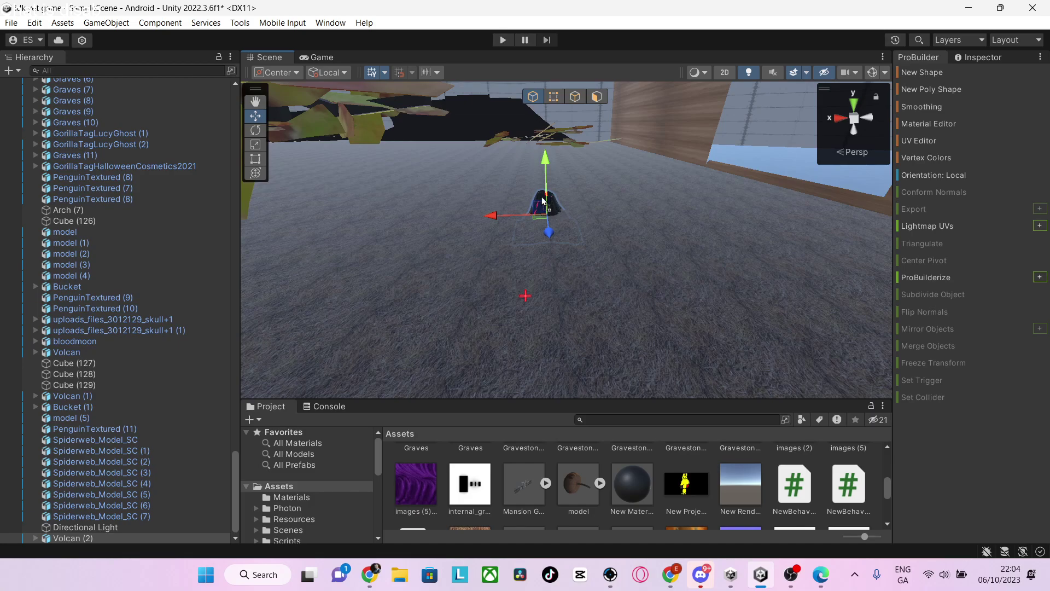
pyautogui.moveTo(550, 202); pyautogui.dragTo(835, 354, button='right')
pyautogui.press('w')
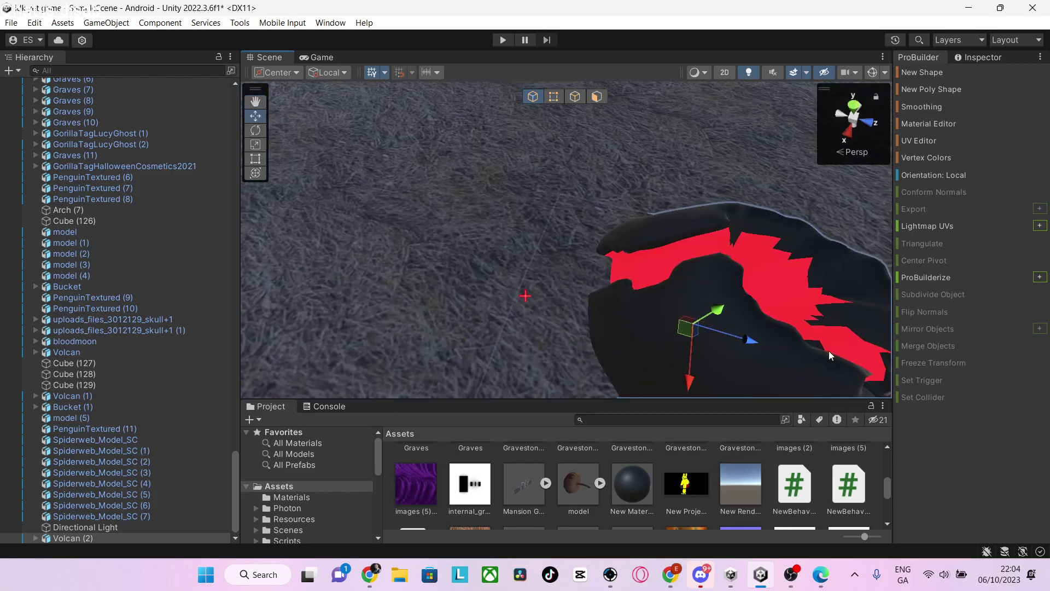
# Step: Add a PenguinTextured model to the shop counter beside the Early Access badge
pyautogui.scroll(1, 624, 484)
pyautogui.moveTo(760, 276); pyautogui.dragTo(321, 174, button='right')
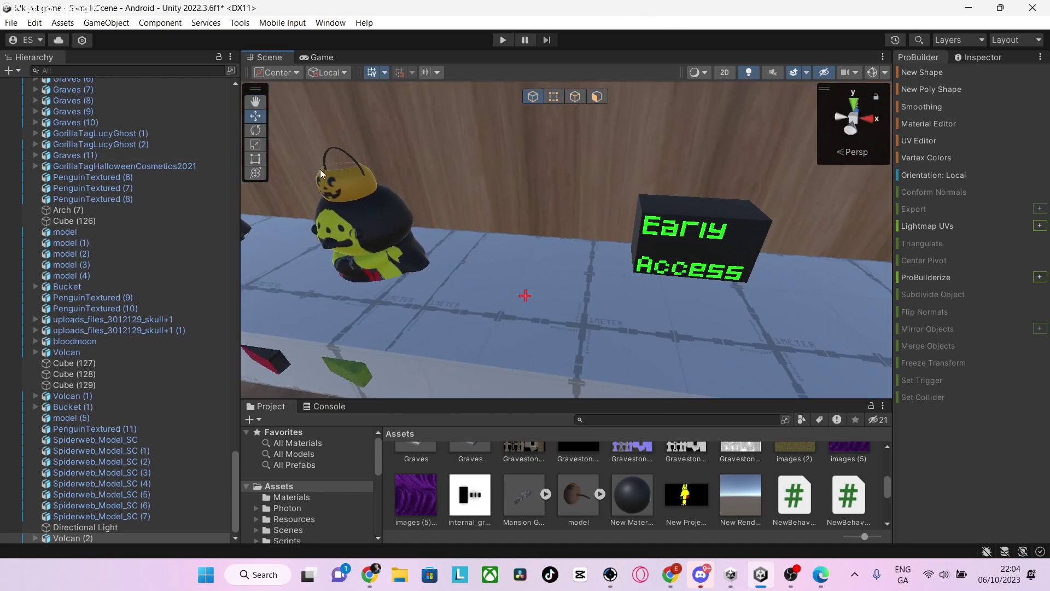
pyautogui.click(733, 281)
pyautogui.scroll(5, 481, 516)
pyautogui.scroll(-3, 499, 483)
pyautogui.scroll(3, 500, 486)
pyautogui.scroll(-6, 670, 510)
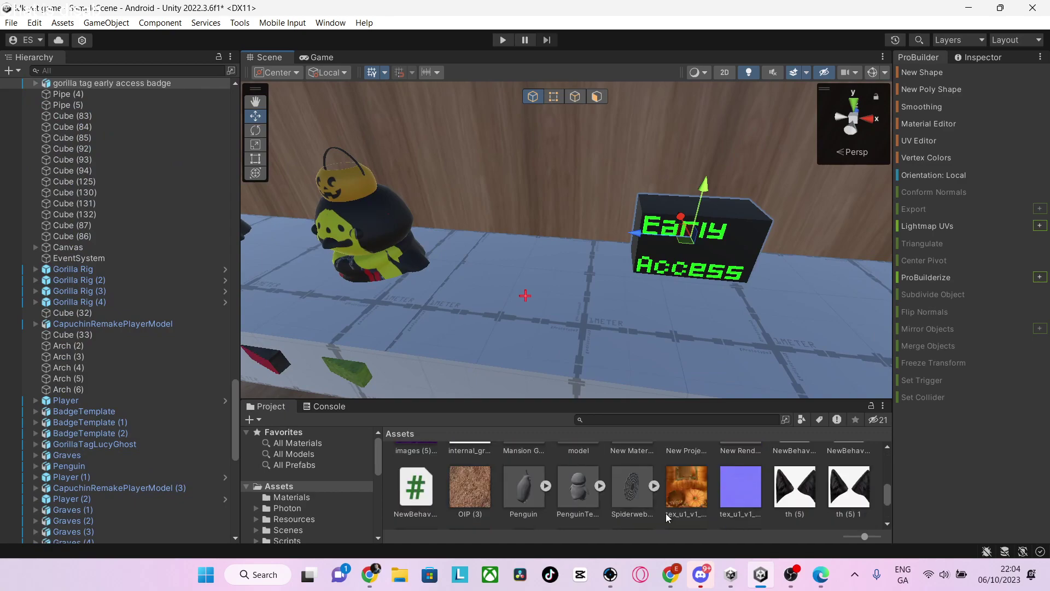
pyautogui.moveTo(578, 488); pyautogui.dragTo(577, 403)
pyautogui.moveTo(642, 294); pyautogui.dragTo(642, 291)
# Step: Scale down the new penguin, turn it to face the front and shift it back on the counter
pyautogui.press('r')
pyautogui.moveTo(726, 257); pyautogui.dragTo(384, 267)
pyautogui.press('e')
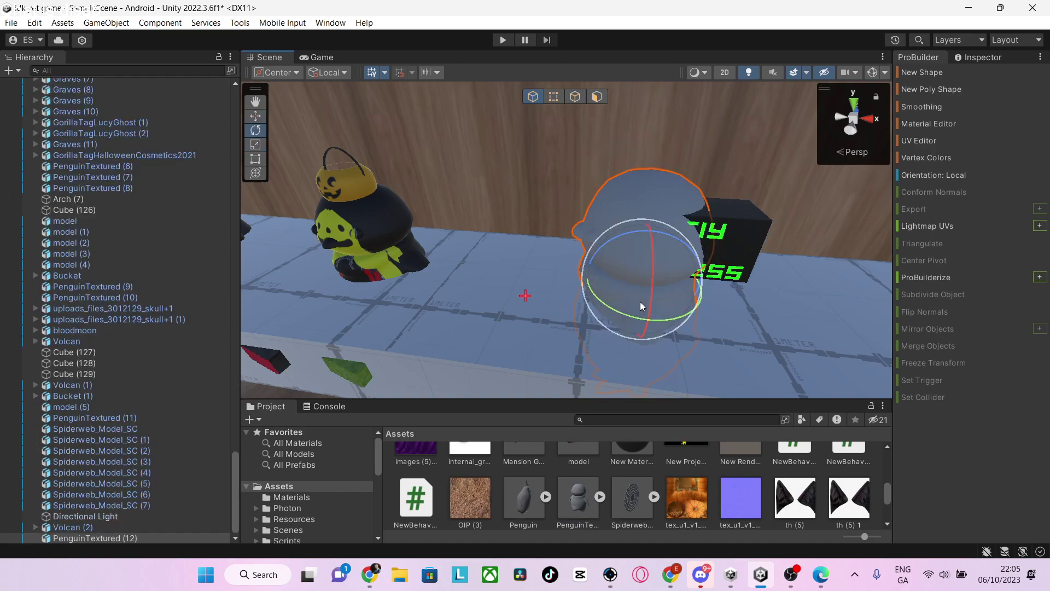
pyautogui.moveTo(624, 313); pyautogui.dragTo(789, 347)
pyautogui.press('w')
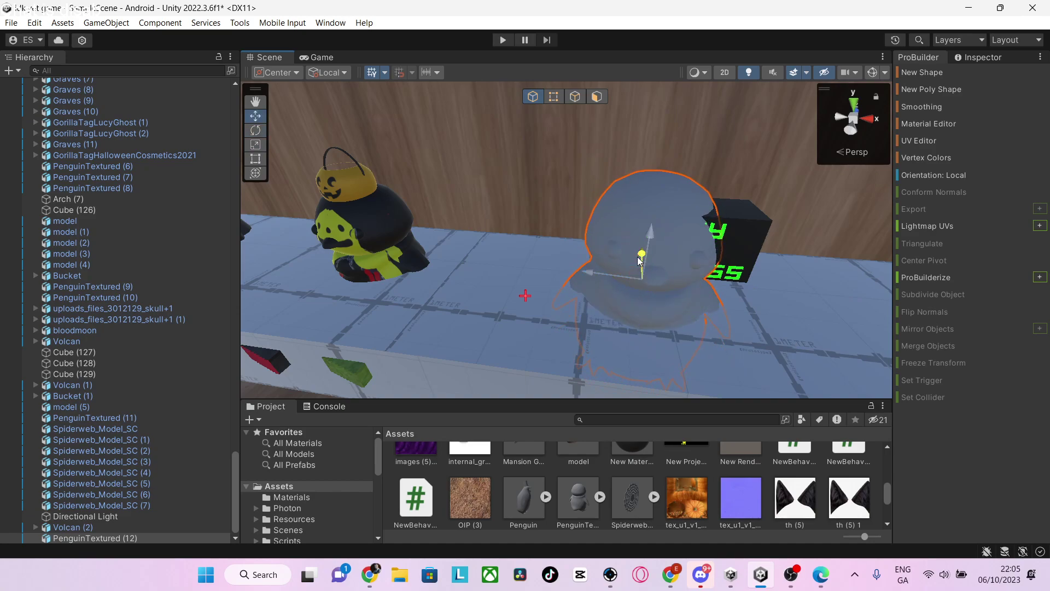
pyautogui.moveTo(639, 259); pyautogui.dragTo(639, 243)
# Step: Lower the Early Access badge onto the counter in front of the new penguin and scale it down
pyautogui.click(683, 251)
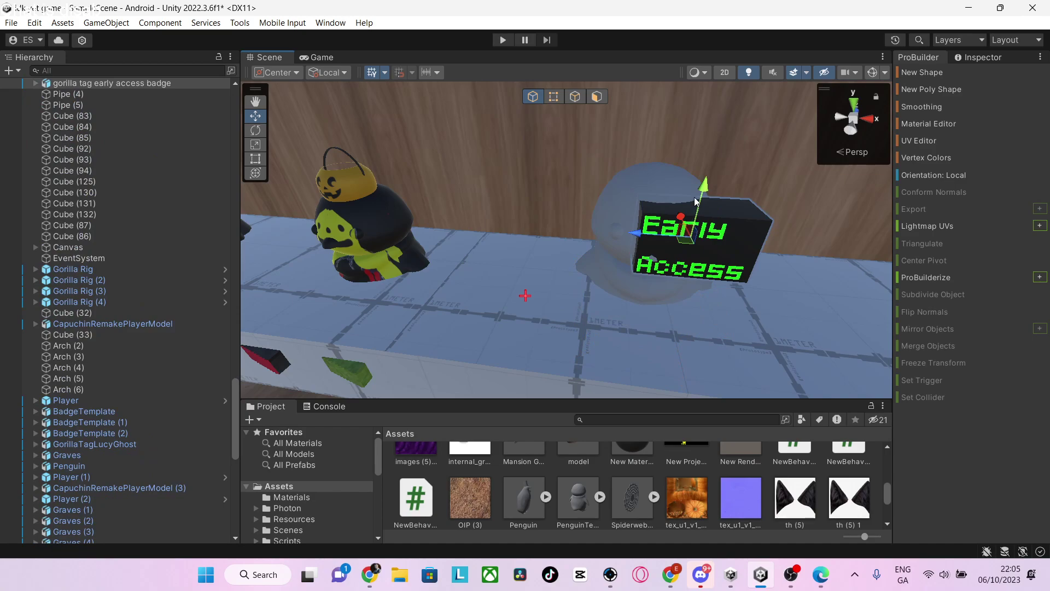
pyautogui.moveTo(705, 197); pyautogui.dragTo(688, 260)
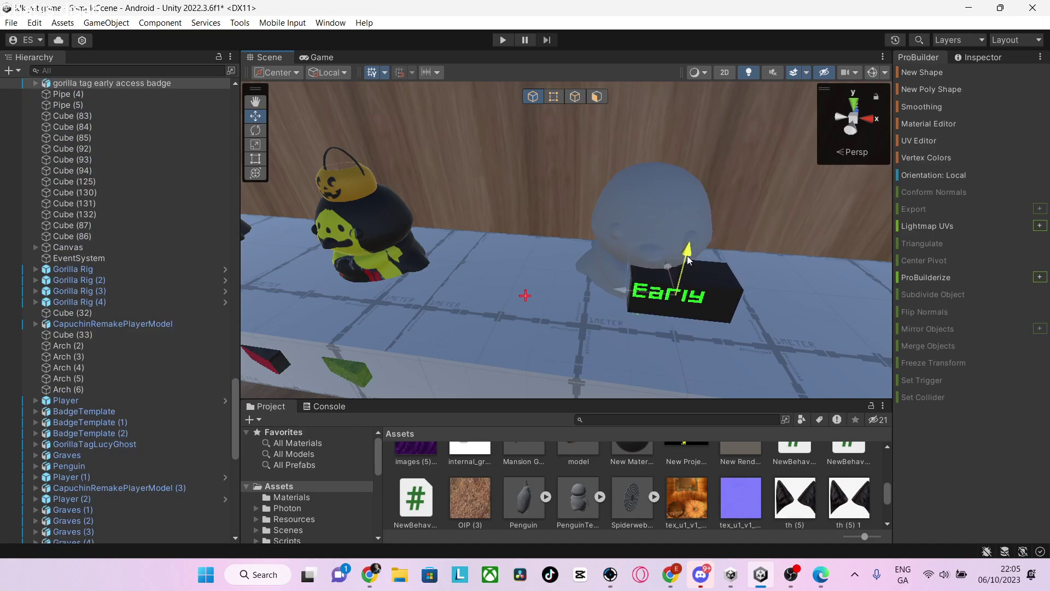
pyautogui.press('e')
pyautogui.press('r')
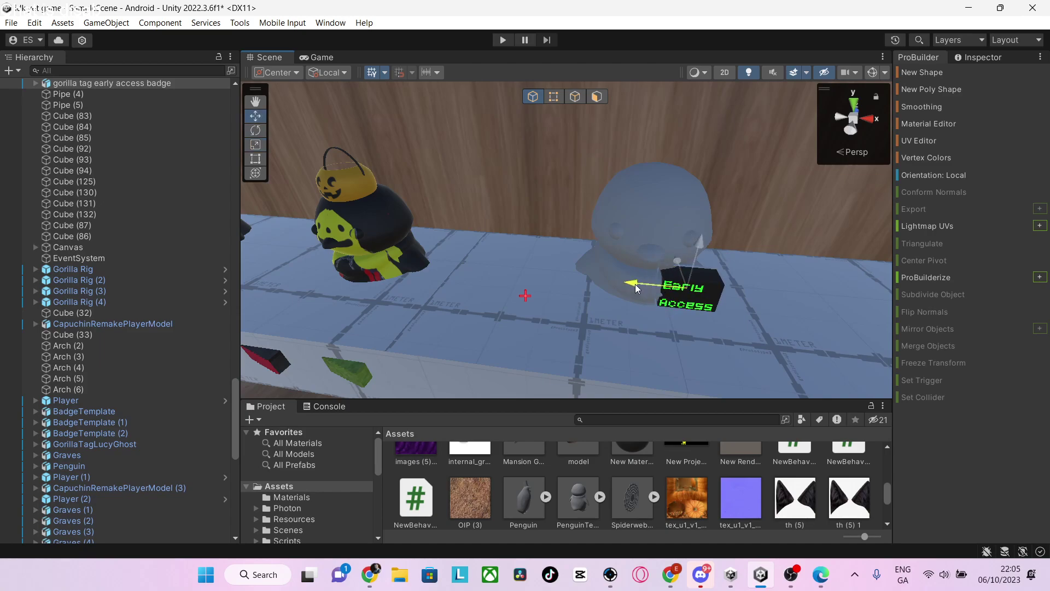
# Step: Rotate the new penguin slightly and reposition it centrally behind the Early Access badge
pyautogui.click(600, 269)
pyautogui.press('e')
pyautogui.moveTo(605, 264); pyautogui.dragTo(628, 295)
pyautogui.press('w')
pyautogui.click(641, 230)
pyautogui.click(649, 232)
pyautogui.moveTo(659, 244)
pyautogui.mouseDown()
pyautogui.moveTo(648, 225)
pyautogui.moveTo(651, 239)
pyautogui.mouseUp()
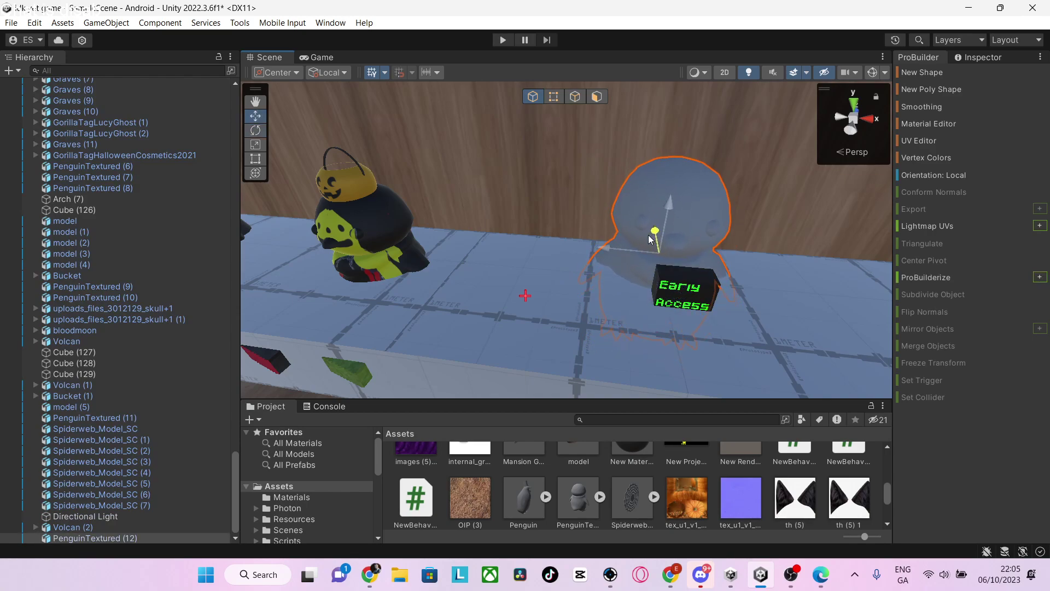
# Step: Look through the project assets for a texture or material for the plain penguin
pyautogui.scroll(10, 507, 478)
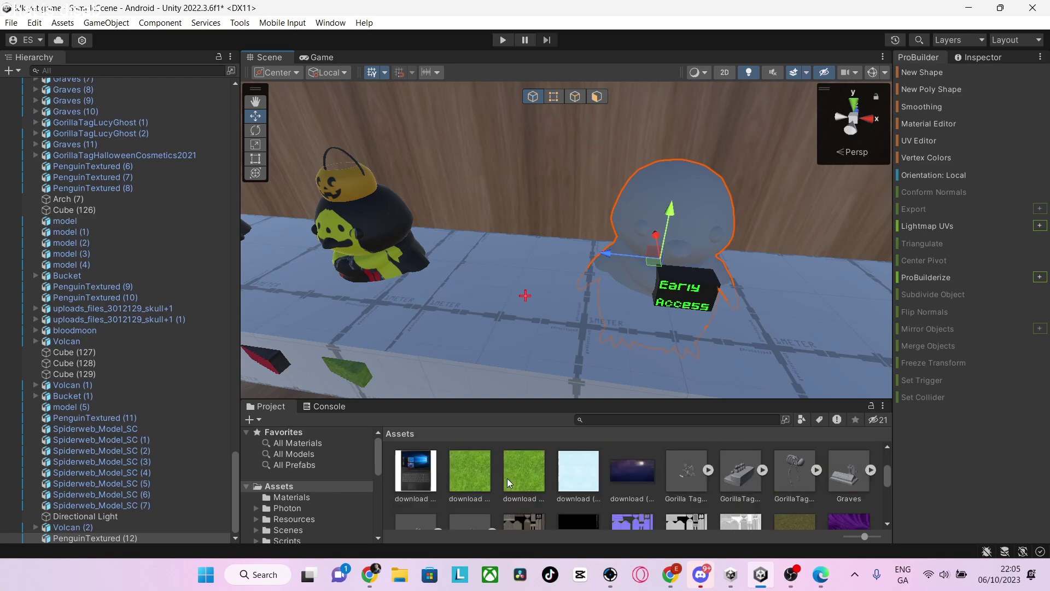
pyautogui.scroll(-1, 498, 471)
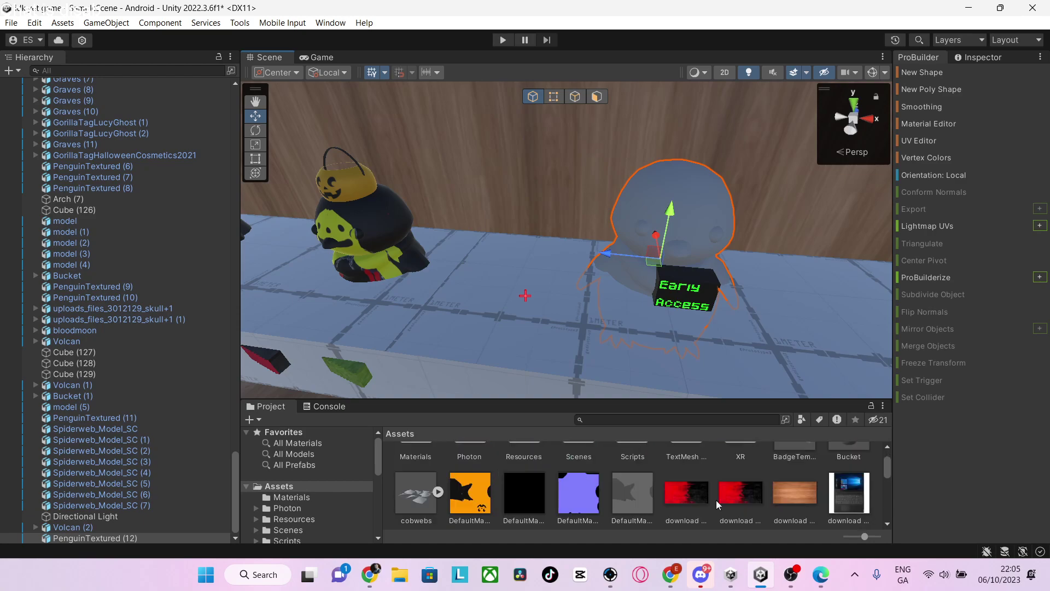
pyautogui.scroll(-6, 718, 503)
pyautogui.scroll(3, 716, 499)
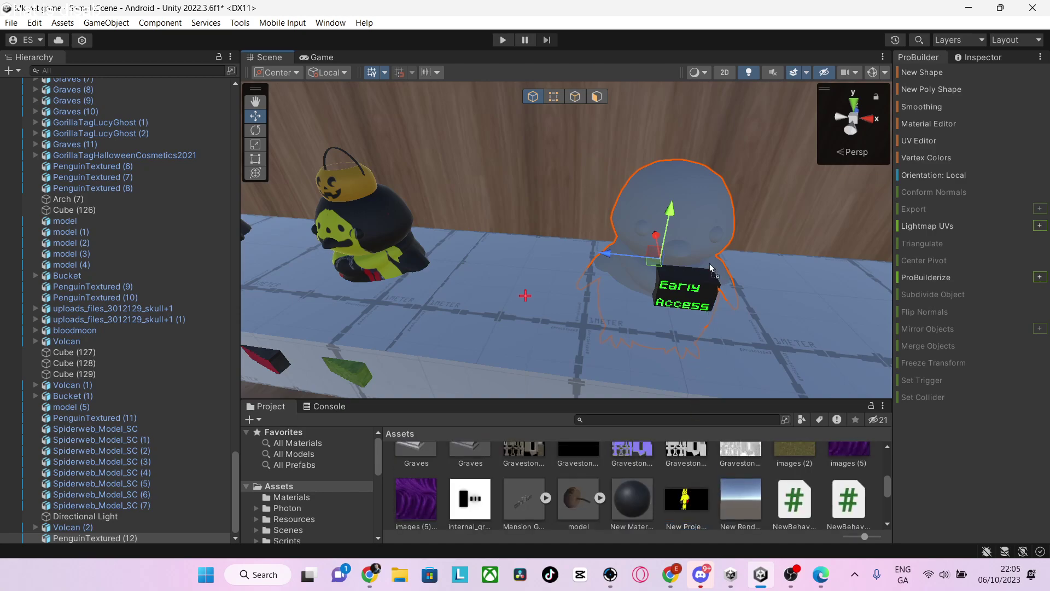
# Step: Switch ProBuilder to face selection and select the top face of the pedestal beneath the skull
pyautogui.moveTo(714, 232); pyautogui.dragTo(556, 297, button='right')
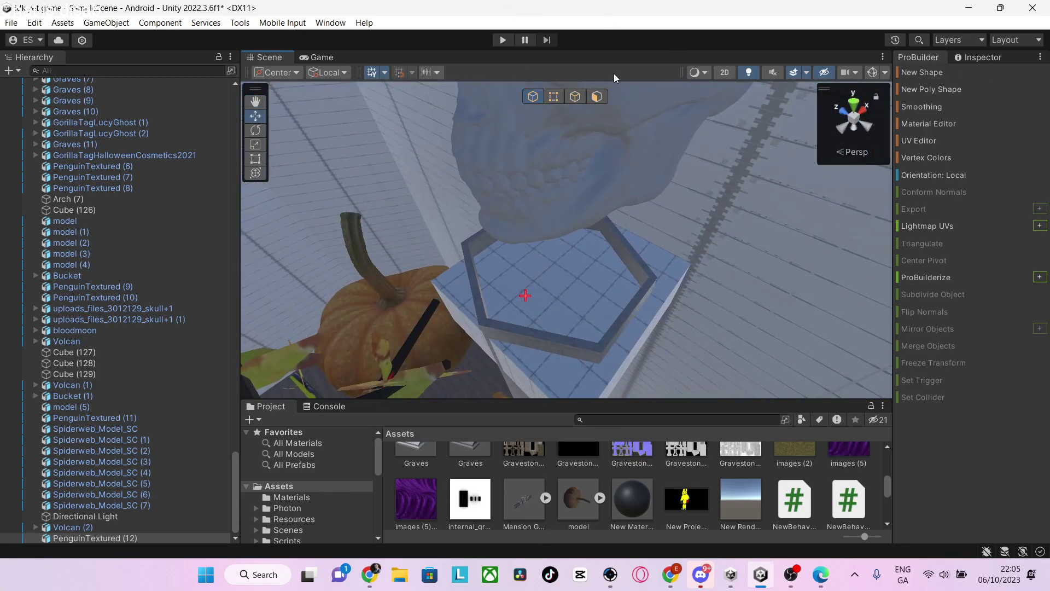
pyautogui.click(597, 98)
pyautogui.scroll(-5, 990, 473)
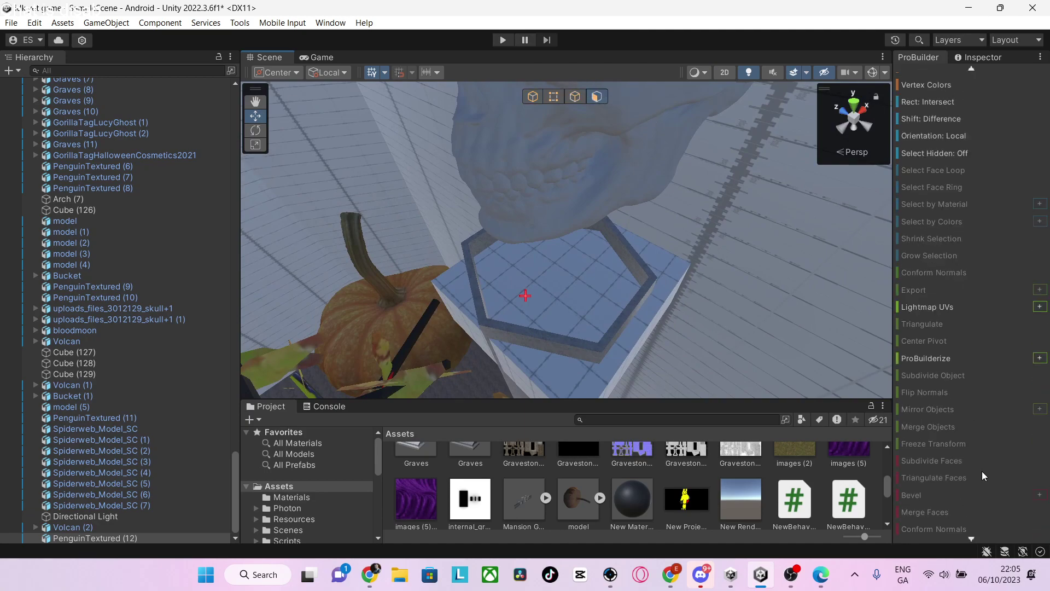
pyautogui.click(579, 257)
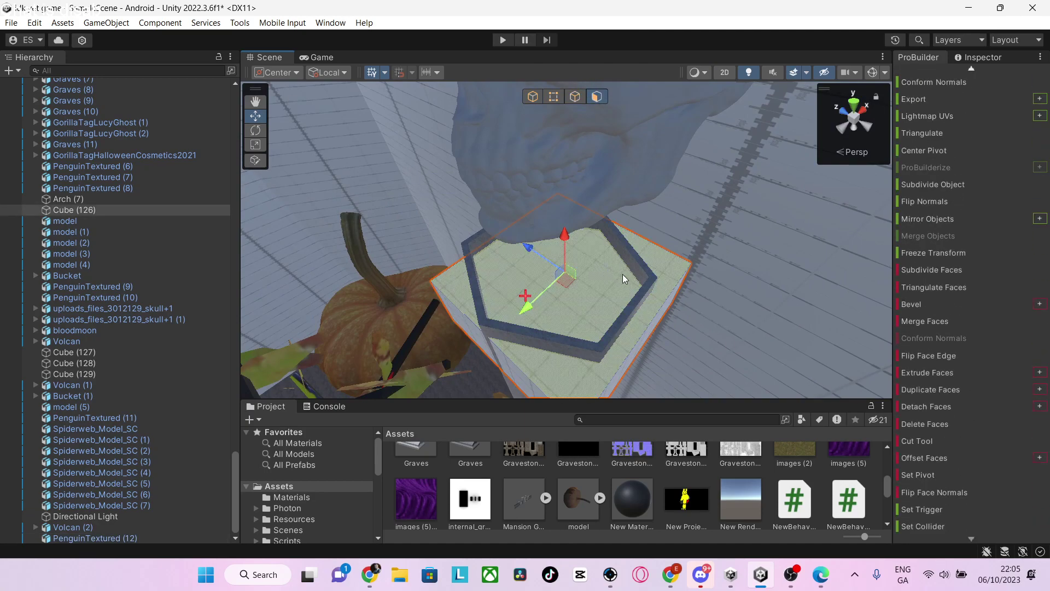
pyautogui.click(944, 440)
pyautogui.moveTo(683, 268); pyautogui.dragTo(488, 270, button='right')
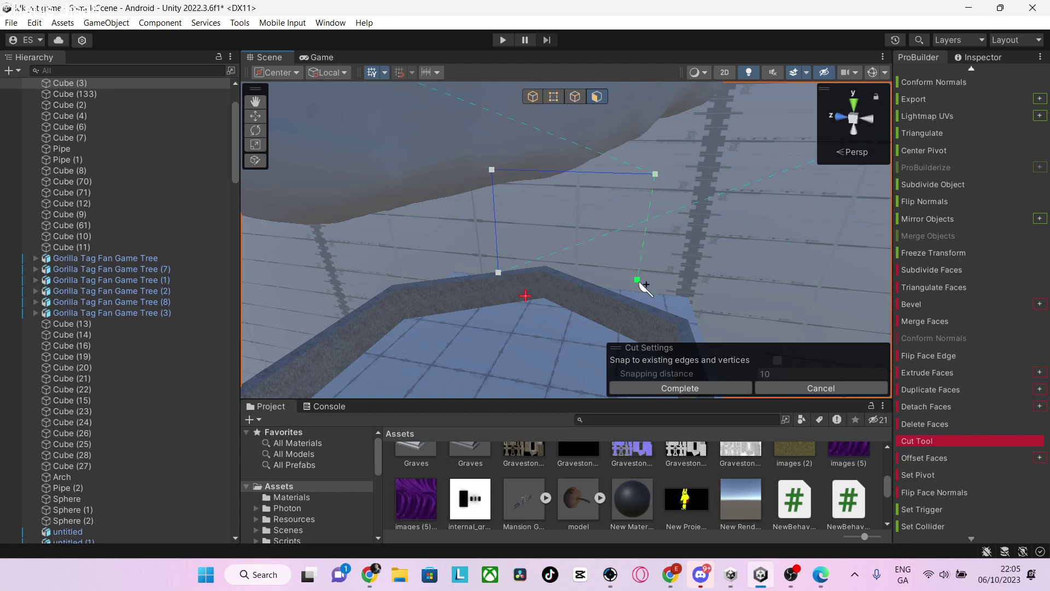
pyautogui.moveTo(558, 247); pyautogui.dragTo(486, 248, button='right')
pyautogui.press('Escape')
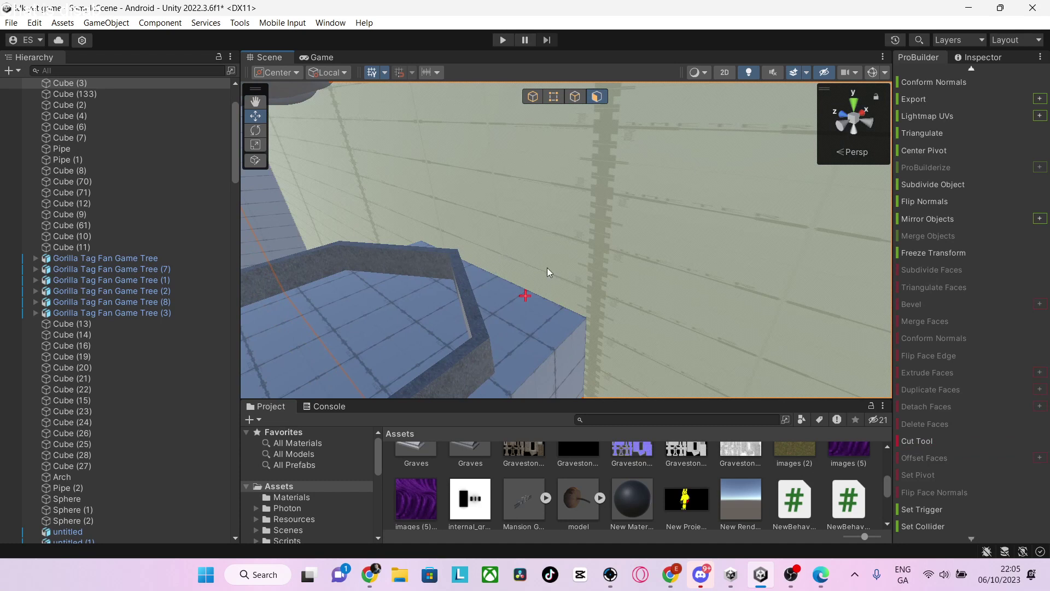
# Step: Cut a four-sided doorway face into the wall behind the skull pedestal and push it into the wall
pyautogui.click(917, 441)
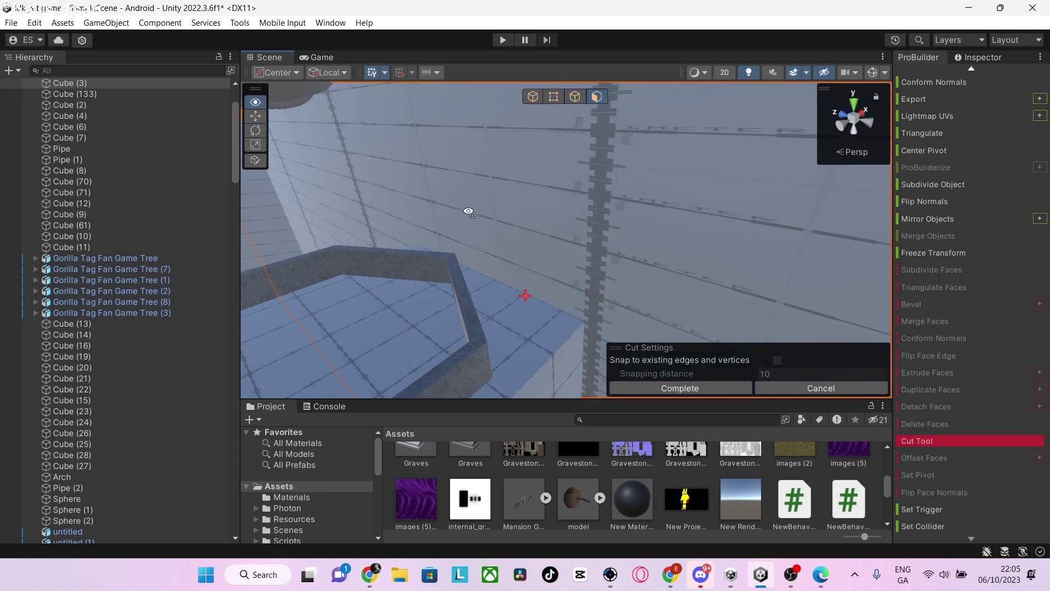
pyautogui.moveTo(528, 207); pyautogui.dragTo(502, 151, button='right')
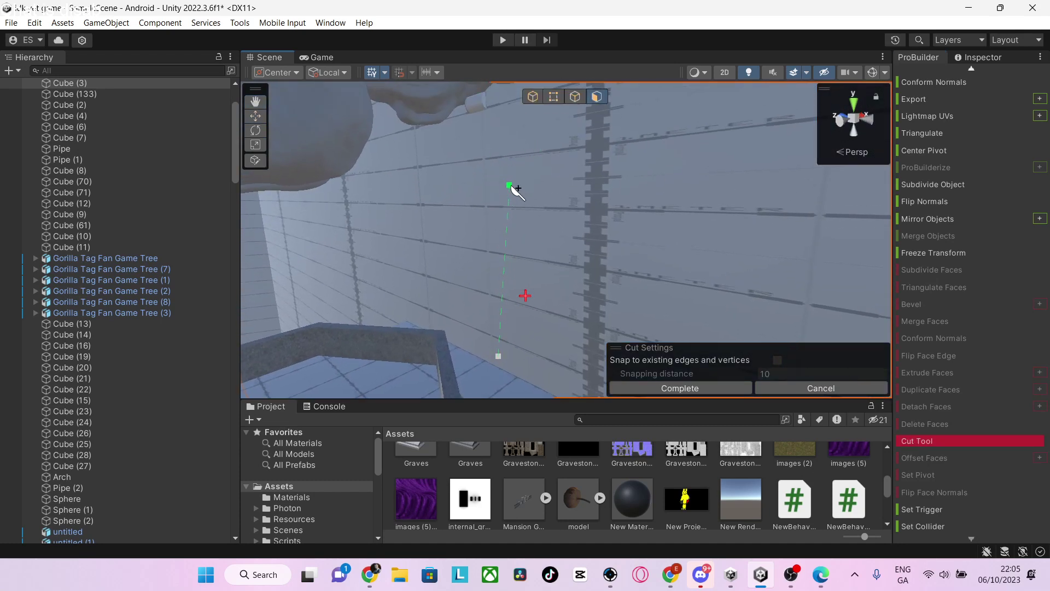
pyautogui.moveTo(419, 181); pyautogui.dragTo(566, 240, button='right')
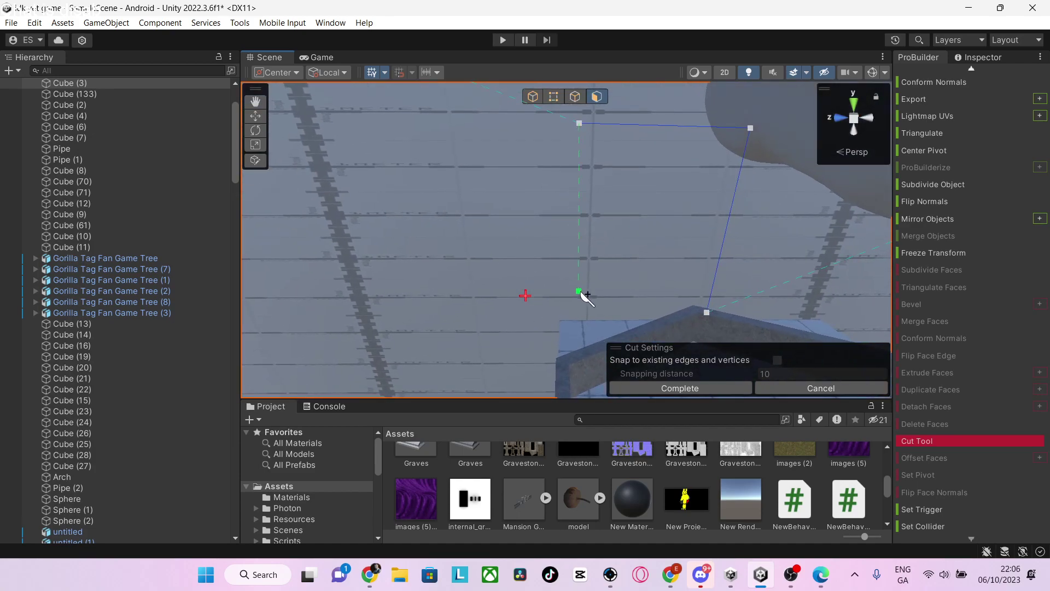
pyautogui.click(707, 313)
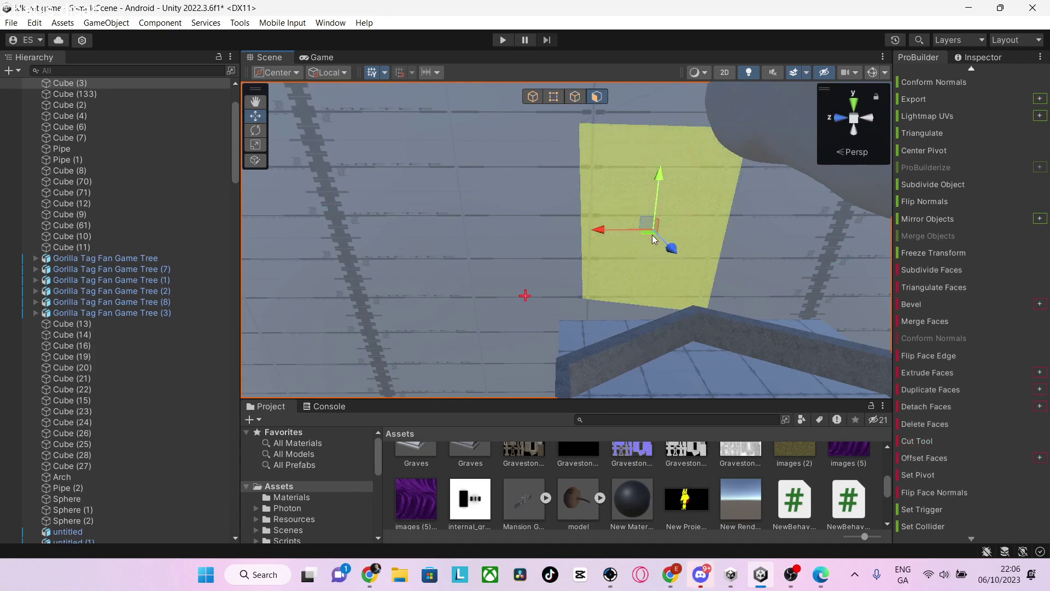
pyautogui.moveTo(674, 247); pyautogui.dragTo(640, 232)
# Step: Trace the pushed doorway face on the outer side of the wall with the Cut Tool and delete the enclosed face
pyautogui.moveTo(640, 231); pyautogui.dragTo(130, 194, button='right')
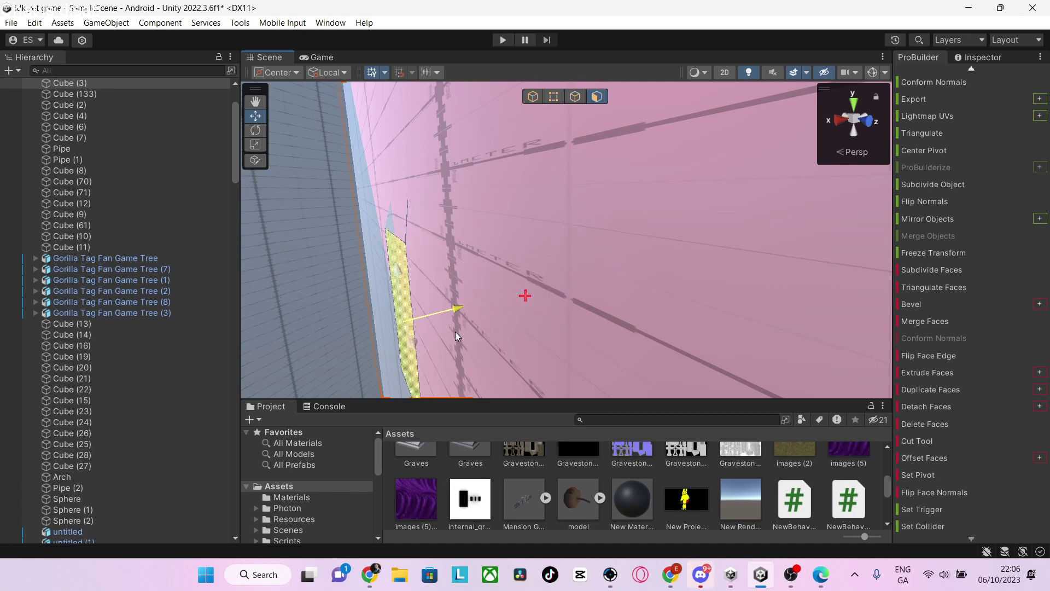
pyautogui.moveTo(455, 331); pyautogui.dragTo(591, 334, button='right')
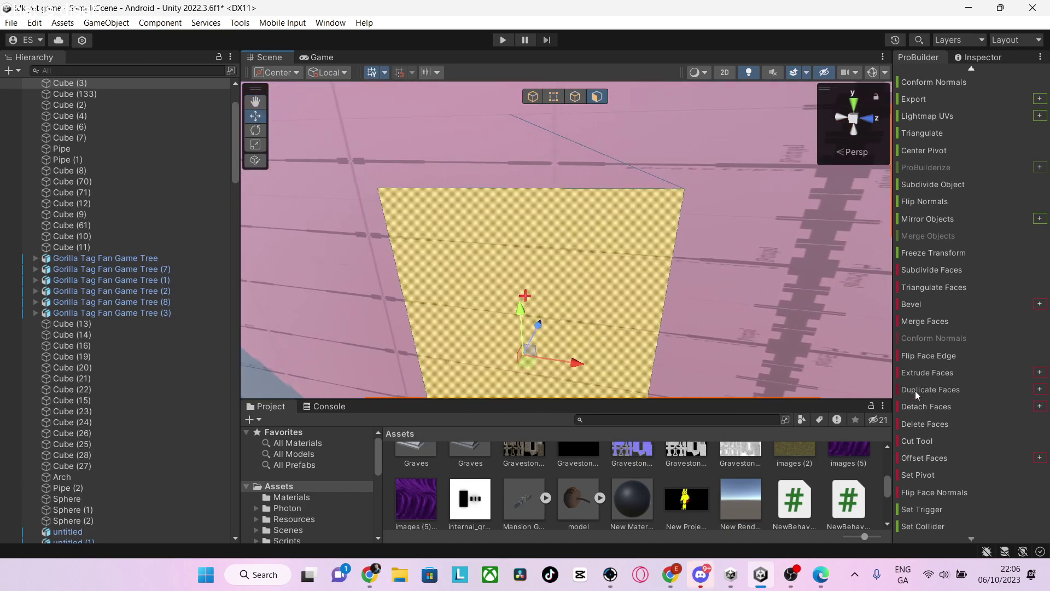
pyautogui.click(917, 441)
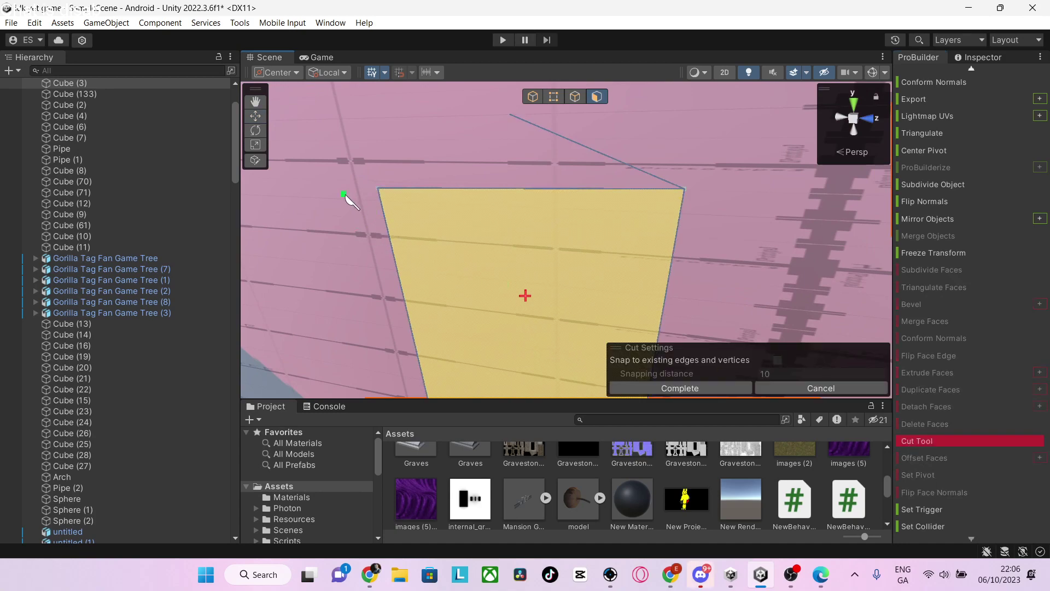
pyautogui.click(381, 189)
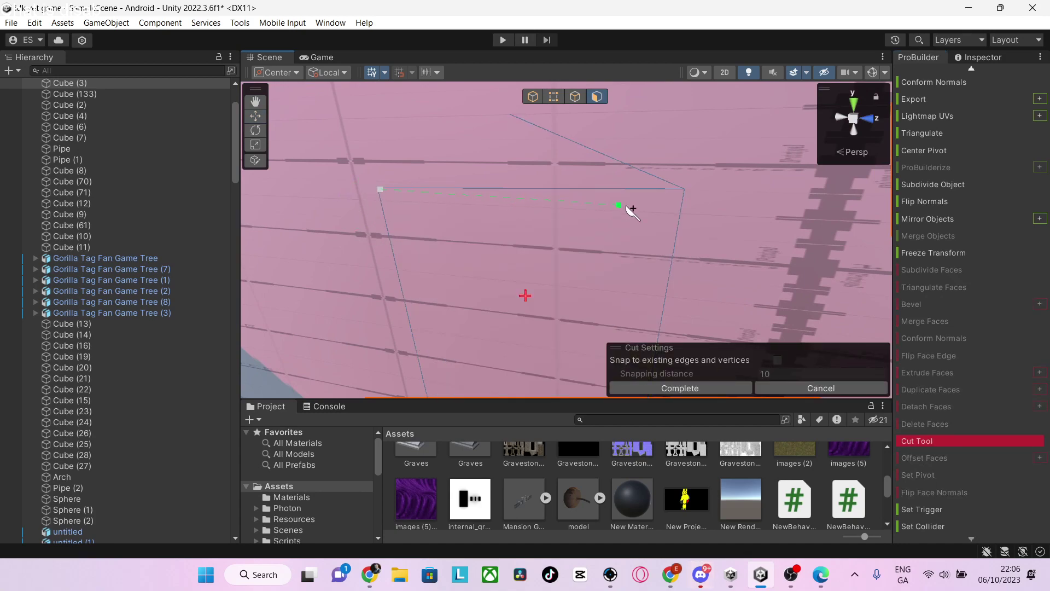
pyautogui.moveTo(679, 192); pyautogui.dragTo(663, 286, button='right')
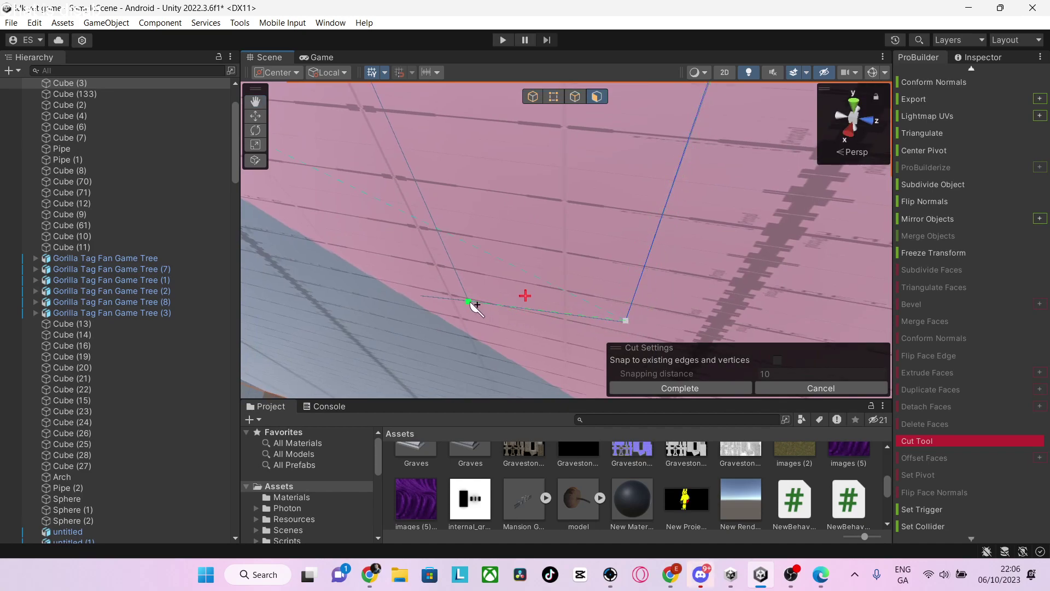
pyautogui.moveTo(473, 303); pyautogui.dragTo(415, 216, button='right')
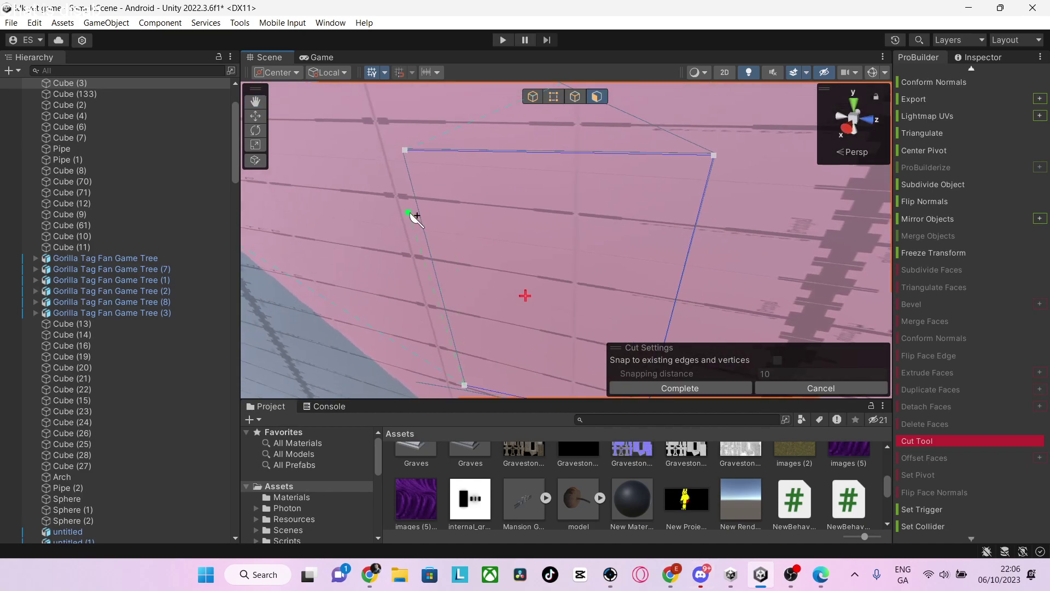
pyautogui.click(406, 150)
pyautogui.press('BackSpace')
# Step: Select the leftover face at the wall opening and delete it
pyautogui.click(520, 281)
pyautogui.click(519, 281)
pyautogui.moveTo(563, 270); pyautogui.dragTo(14, 167, button='right')
pyautogui.rightClick(14, 167)
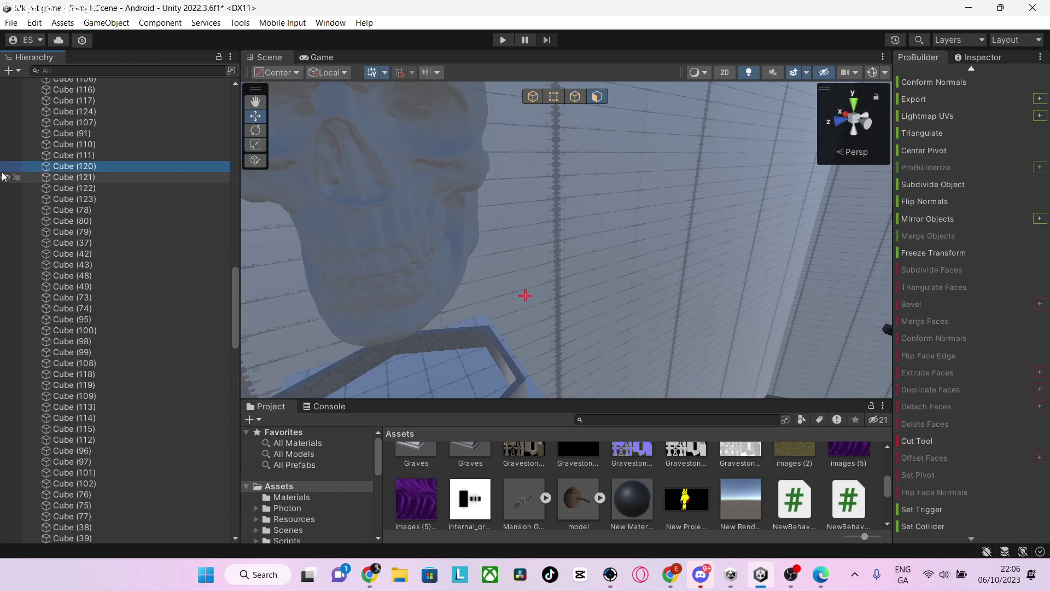
pyautogui.click(524, 343)
pyautogui.moveTo(588, 320); pyautogui.dragTo(494, 314, button='right')
pyautogui.click(582, 329)
pyautogui.moveTo(582, 330); pyautogui.dragTo(229, 288, button='right')
pyautogui.click(422, 308)
pyautogui.click(526, 242)
pyautogui.press('BackSpace')
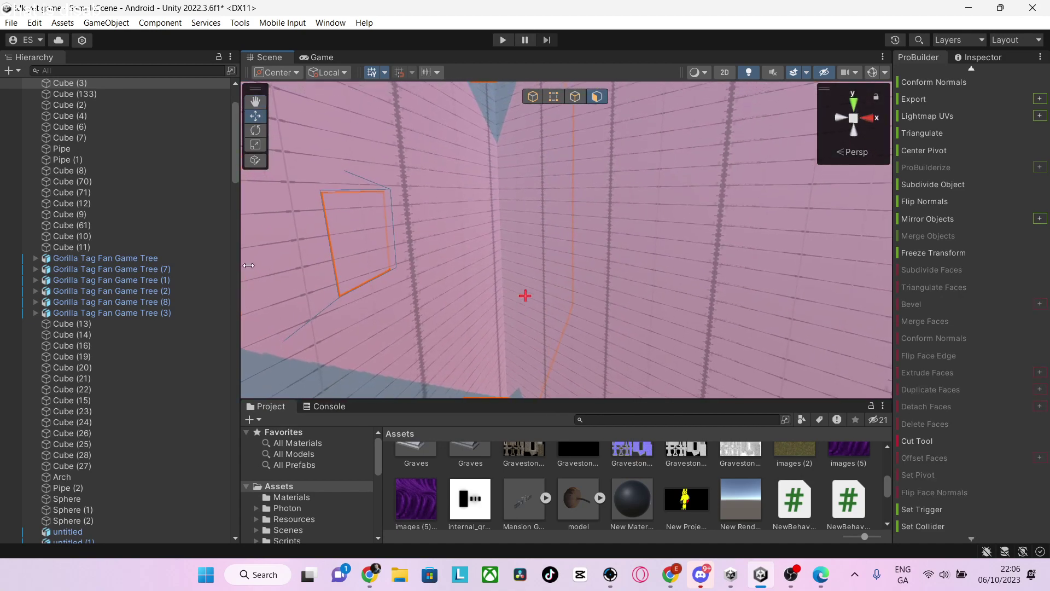
# Step: Examine the wall opening from both sides for geometry that still blocks it
pyautogui.click(341, 225)
pyautogui.click(369, 226)
pyautogui.moveTo(369, 226); pyautogui.dragTo(655, 317, button='right')
pyautogui.moveTo(919, 301); pyautogui.dragTo(356, 286, button='right')
pyautogui.click(586, 306)
pyautogui.click(586, 305)
pyautogui.click(555, 310)
pyautogui.click(543, 295)
# Step: Select the large wall face of Cube (133) that covers the opening
pyautogui.moveTo(543, 295); pyautogui.dragTo(458, 321, button='right')
pyautogui.press('w')
pyautogui.keyDown('alt'); pyautogui.moveTo(458, 321); pyautogui.dragTo(475, 294); pyautogui.keyUp('alt')
pyautogui.click(476, 295)
pyautogui.press('f')
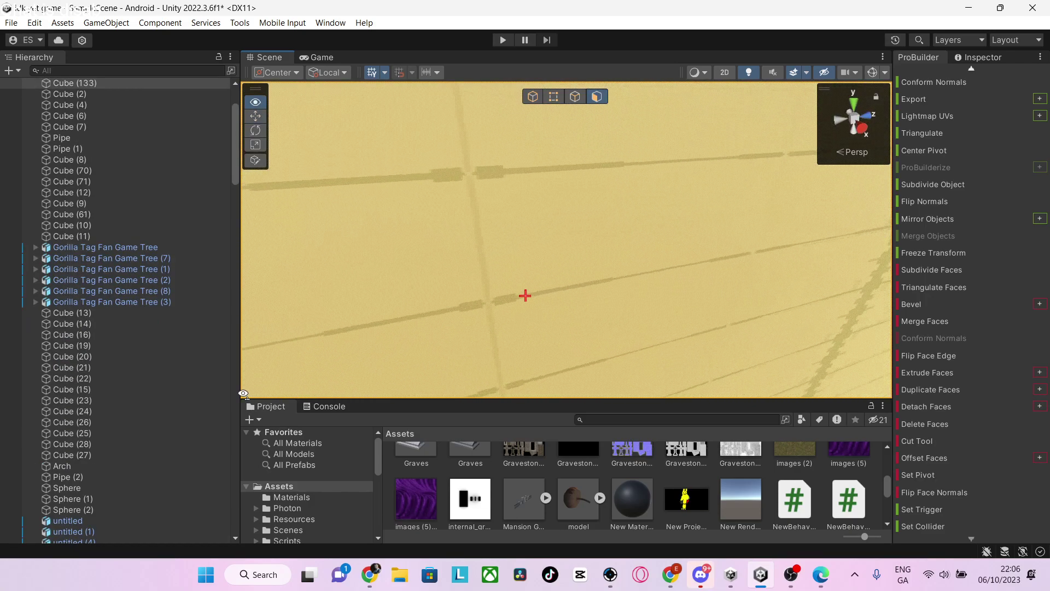
pyautogui.click(508, 283)
pyautogui.click(514, 284)
pyautogui.click(485, 307)
pyautogui.click(412, 317)
pyautogui.click(537, 306)
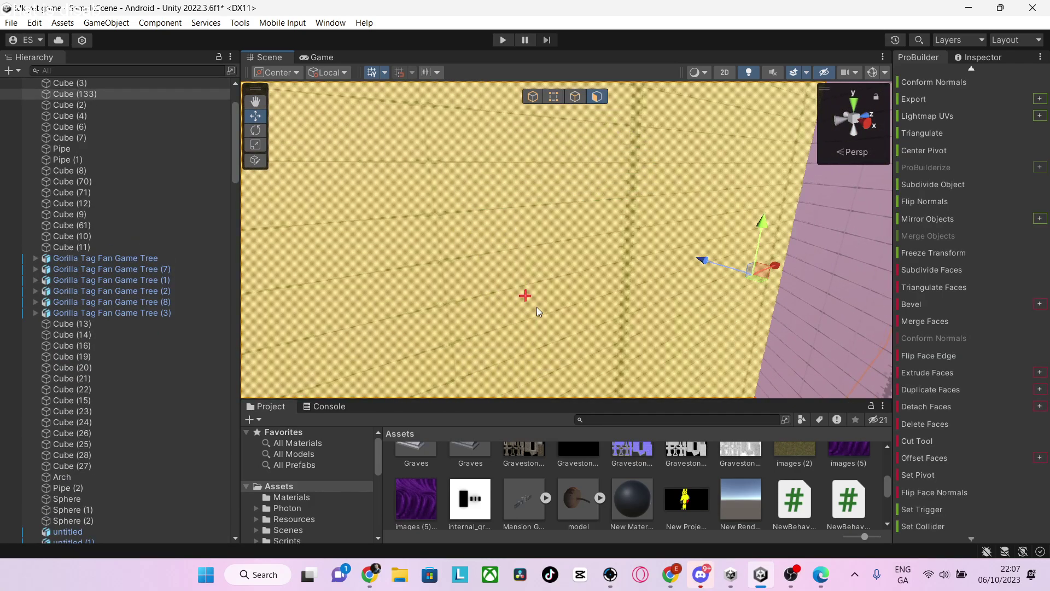
# Step: Try to cut a four-sided doorway outline into the Cube (133) wall face behind the skull pedestal
pyautogui.click(928, 442)
pyautogui.moveTo(576, 290); pyautogui.dragTo(61, 316, button='right')
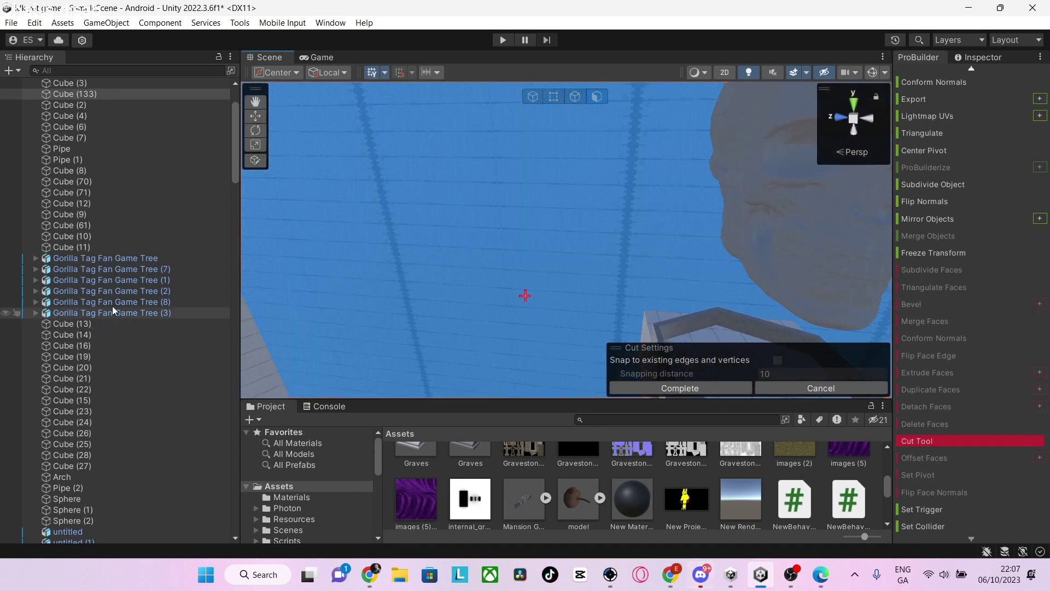
pyautogui.moveTo(797, 298); pyautogui.dragTo(845, 323, button='right')
pyautogui.click(605, 307)
pyautogui.moveTo(605, 305); pyautogui.dragTo(606, 195, button='right')
pyautogui.click(621, 177)
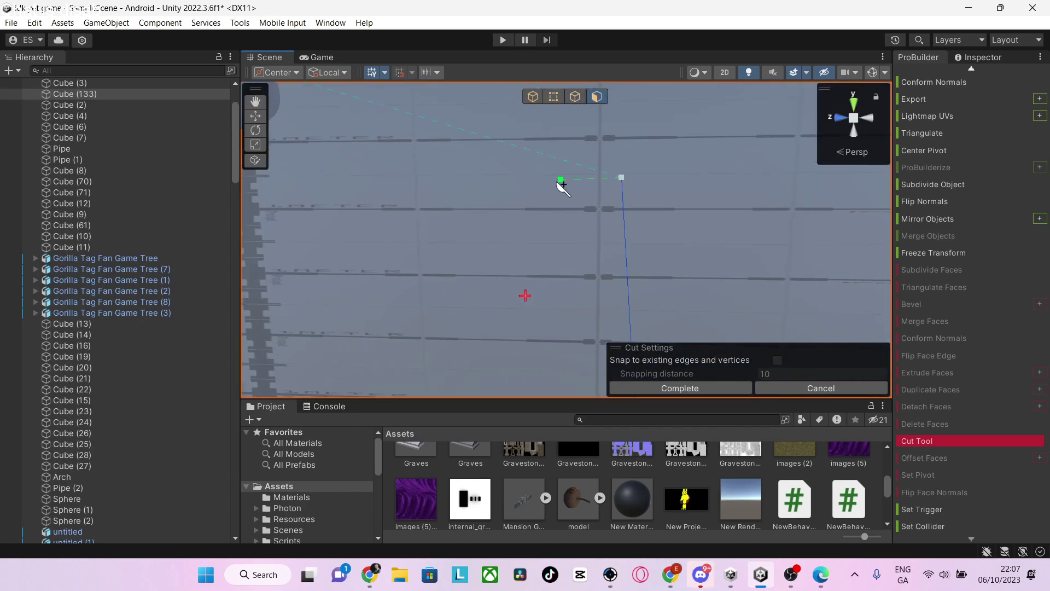
pyautogui.click(426, 169)
pyautogui.moveTo(426, 170); pyautogui.dragTo(410, 313, button='right')
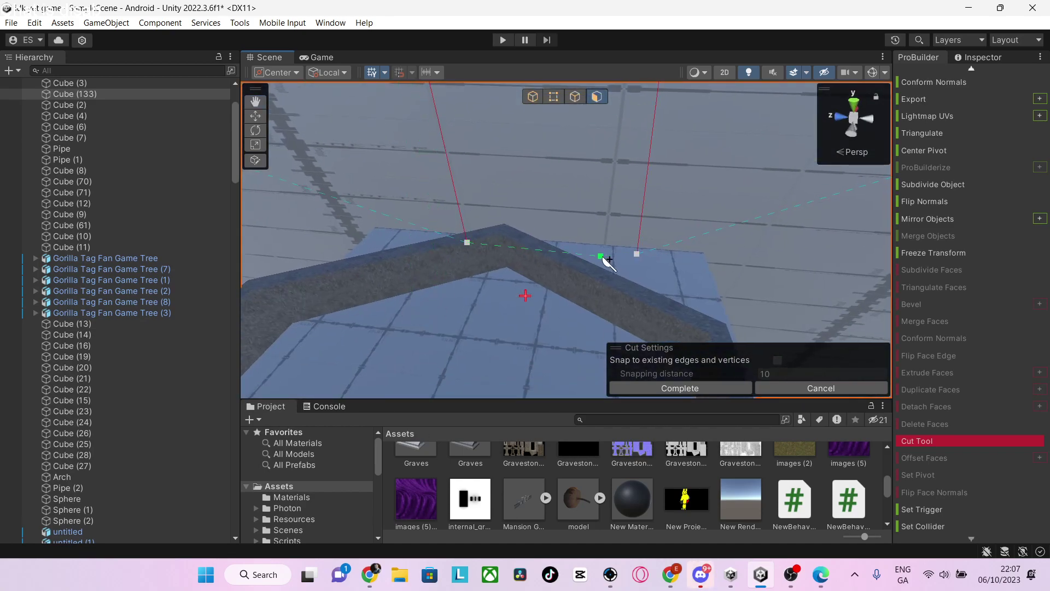
pyautogui.click(638, 255)
pyautogui.keyDown('alt'); pyautogui.moveTo(632, 252); pyautogui.dragTo(620, 151); pyautogui.keyUp('alt')
pyautogui.moveTo(620, 150); pyautogui.dragTo(137, 182, button='right')
pyautogui.click(453, 215)
# Step: Try to trace the doorway outline on the outer side of the wall with the Cut Tool
pyautogui.click(984, 441)
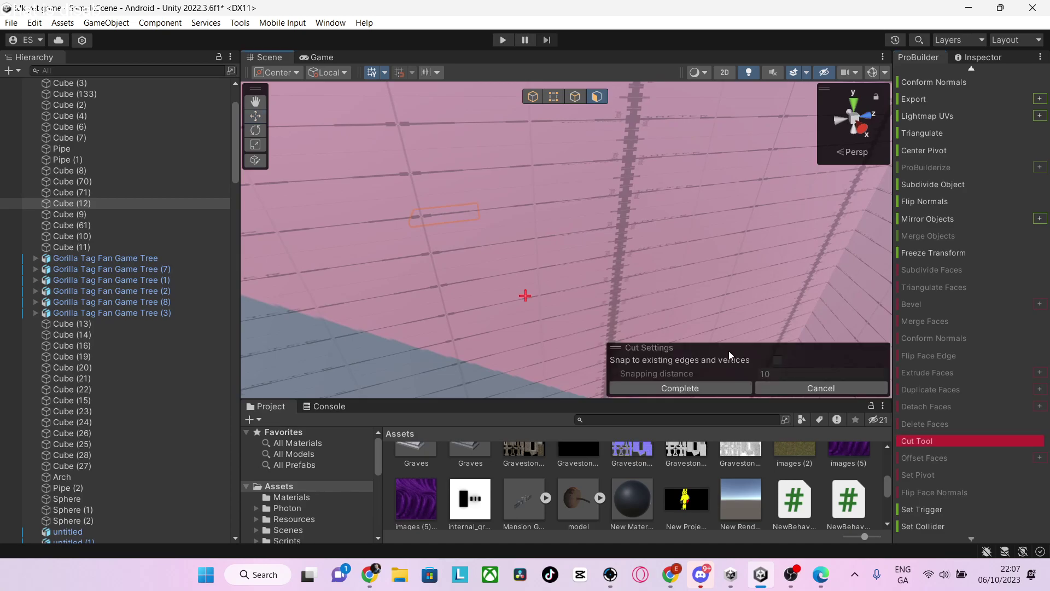
pyautogui.press('w')
pyautogui.moveTo(628, 306); pyautogui.dragTo(516, 268, button='right')
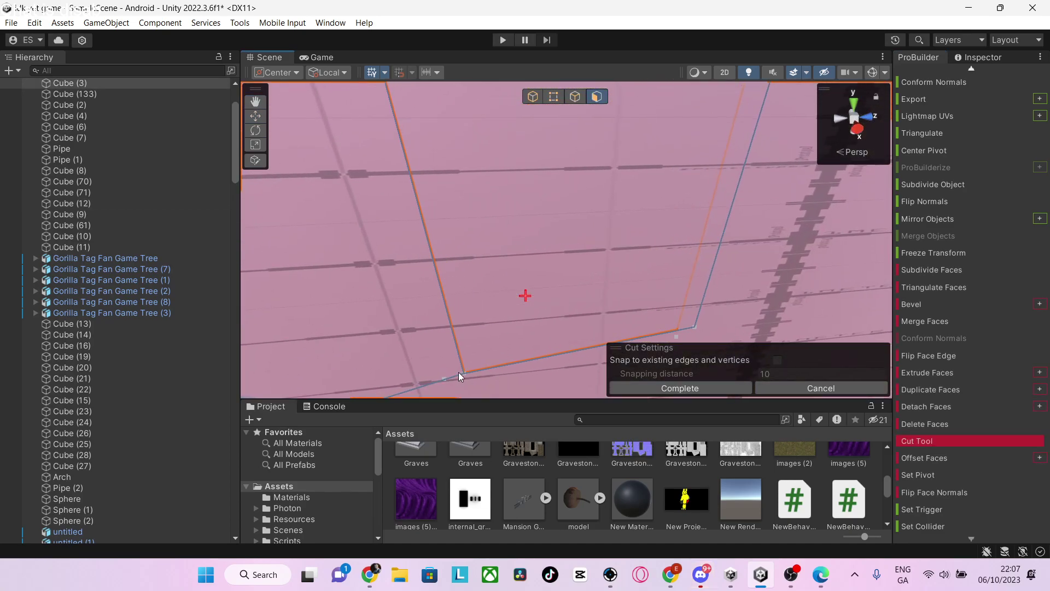
pyautogui.click(465, 372)
pyautogui.moveTo(654, 302); pyautogui.dragTo(697, 296, button='right')
pyautogui.click(587, 330)
pyautogui.moveTo(588, 330); pyautogui.dragTo(590, 227, button='right')
pyautogui.click(588, 225)
pyautogui.click(444, 228)
pyautogui.keyDown('alt'); pyautogui.moveTo(444, 228); pyautogui.dragTo(417, 365); pyautogui.keyUp('alt')
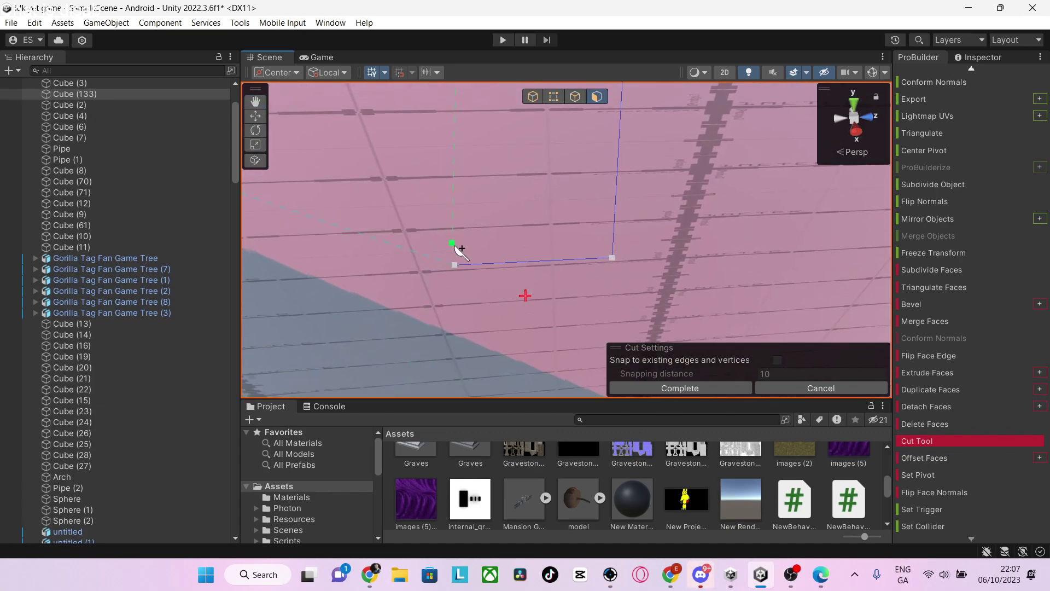
pyautogui.click(456, 264)
pyautogui.keyDown('alt'); pyautogui.moveTo(482, 225); pyautogui.dragTo(470, 172); pyautogui.keyUp('alt')
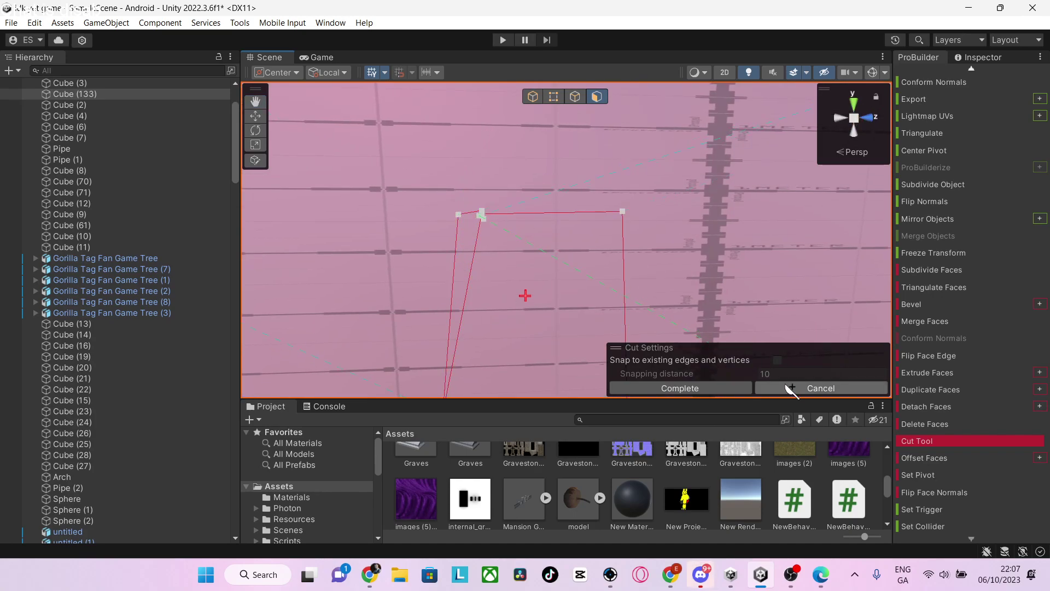
pyautogui.click(819, 388)
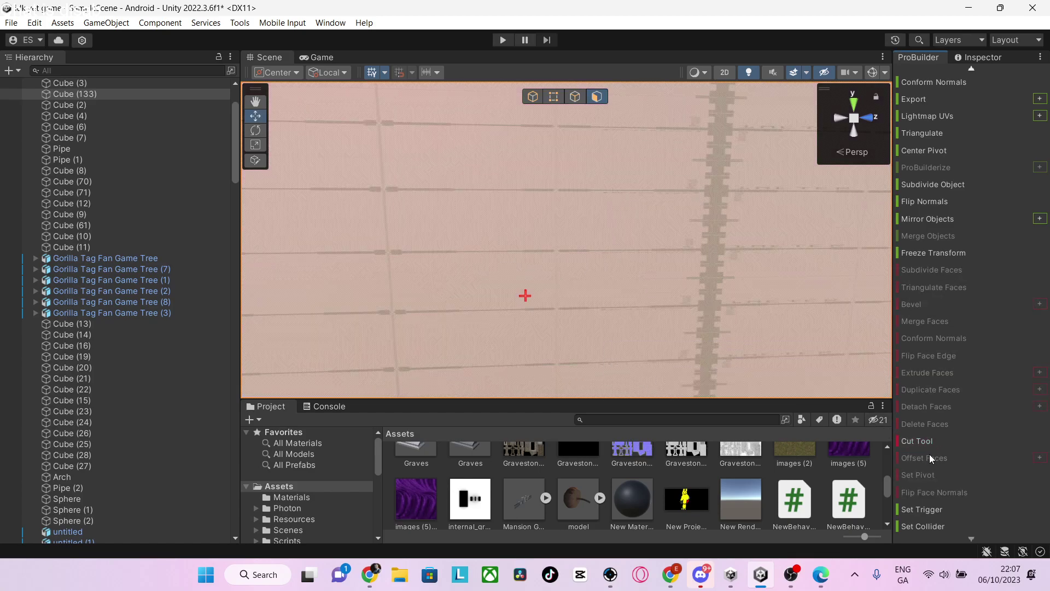
# Step: Try again to cut the doorway shape into the outer Cube (133) face with extra corner points
pyautogui.click(930, 440)
pyautogui.keyDown('alt'); pyautogui.moveTo(714, 289); pyautogui.dragTo(557, 331); pyautogui.keyUp('alt')
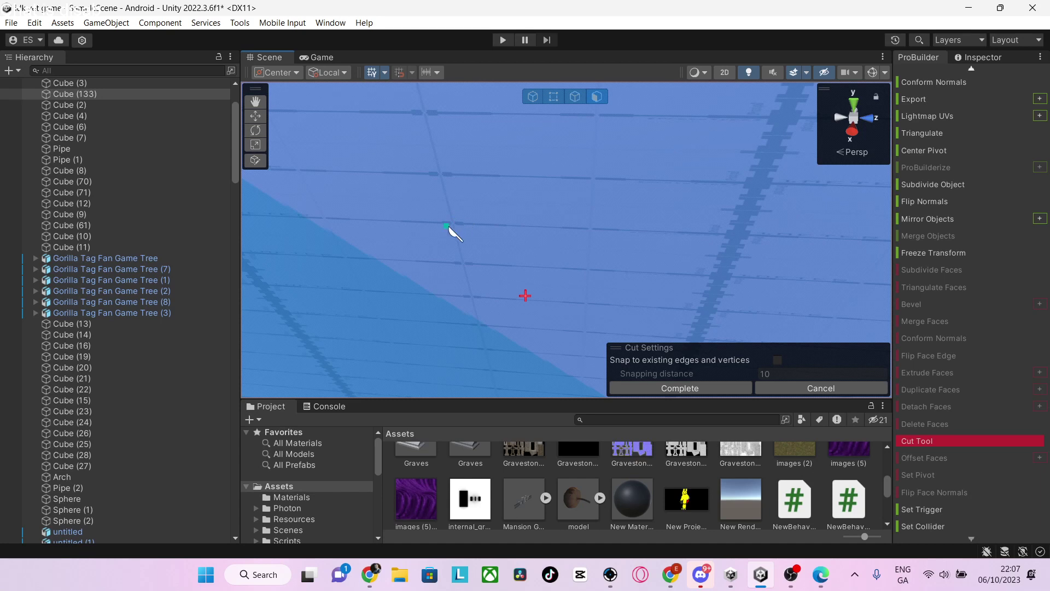
pyautogui.keyDown('alt'); pyautogui.moveTo(484, 369); pyautogui.dragTo(505, 233); pyautogui.keyUp('alt')
pyautogui.moveTo(504, 232); pyautogui.dragTo(954, 274, button='right')
pyautogui.keyDown('alt'); pyautogui.moveTo(955, 277); pyautogui.dragTo(522, 274); pyautogui.keyUp('alt')
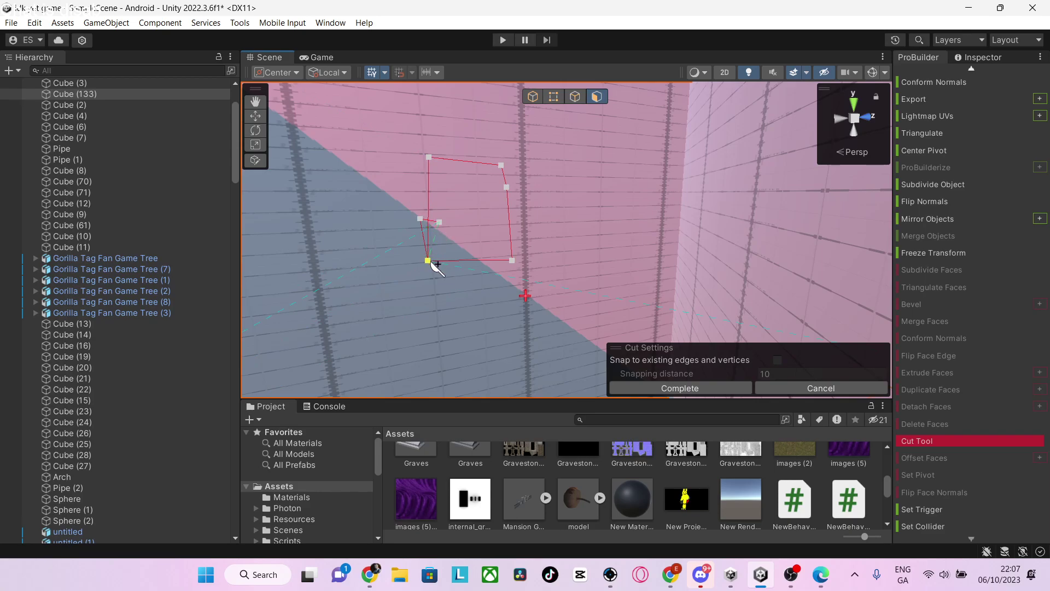
pyautogui.click(934, 442)
# Step: Try a simpler four-point cut across the shadow edge on the outer face of Cube (133)
pyautogui.click(934, 444)
pyautogui.moveTo(608, 264); pyautogui.dragTo(522, 257, button='right')
pyautogui.click(479, 287)
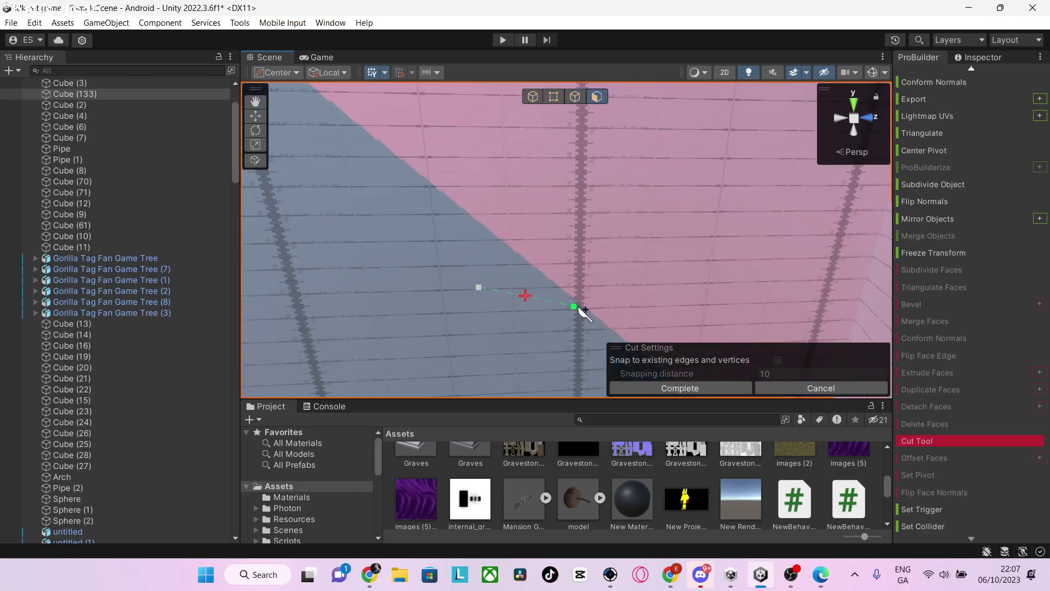
pyautogui.click(668, 290)
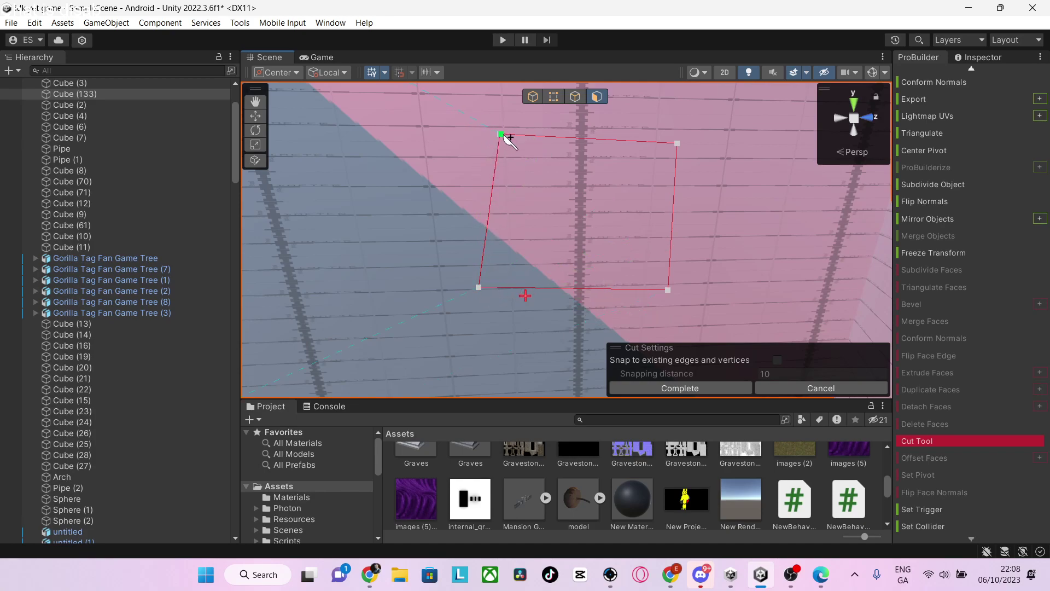
pyautogui.click(820, 388)
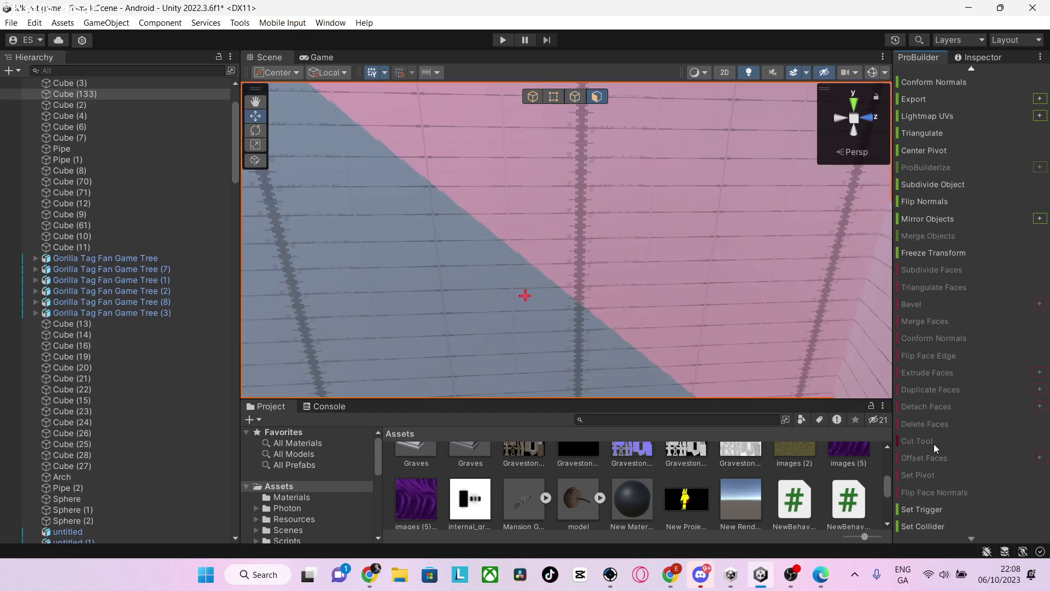
# Step: Try another four-point cut on the outer Cube (133) face, starting from its lower corner in the shadowed area
pyautogui.click(930, 440)
pyautogui.click(451, 326)
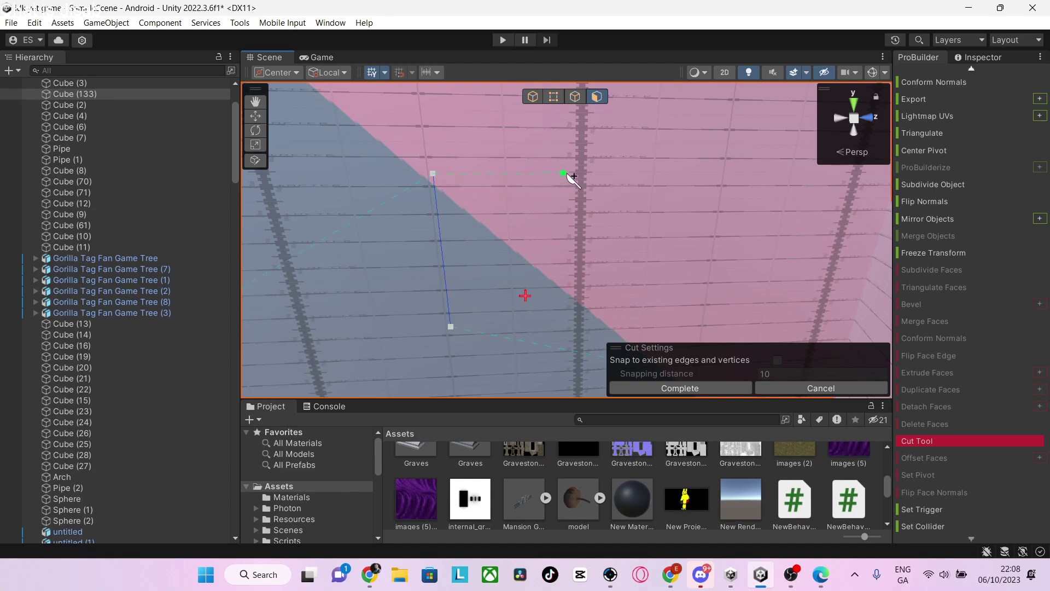
pyautogui.click(620, 173)
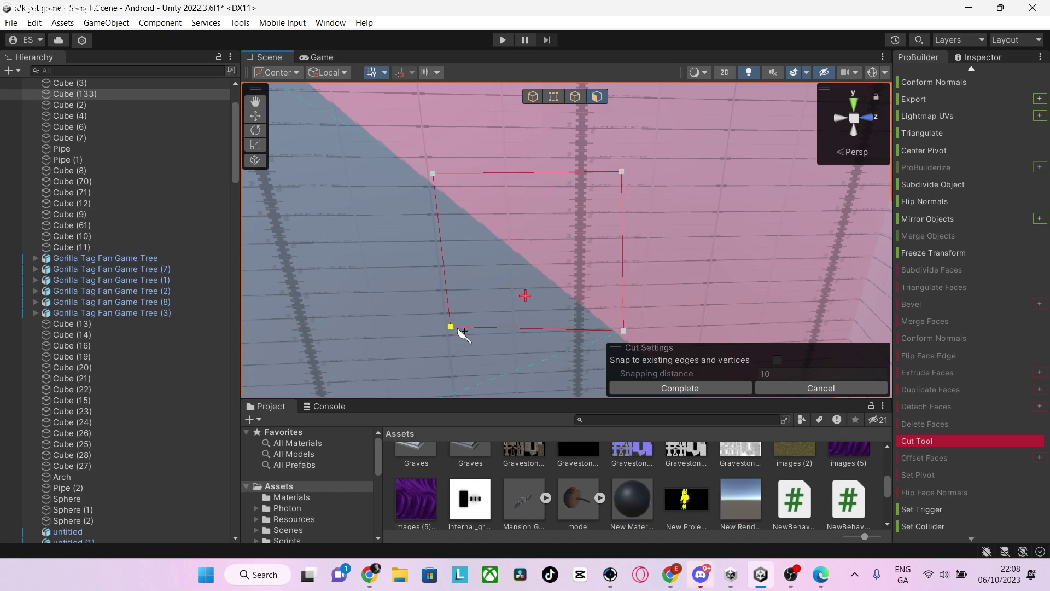
pyautogui.click(788, 385)
pyautogui.click(791, 575)
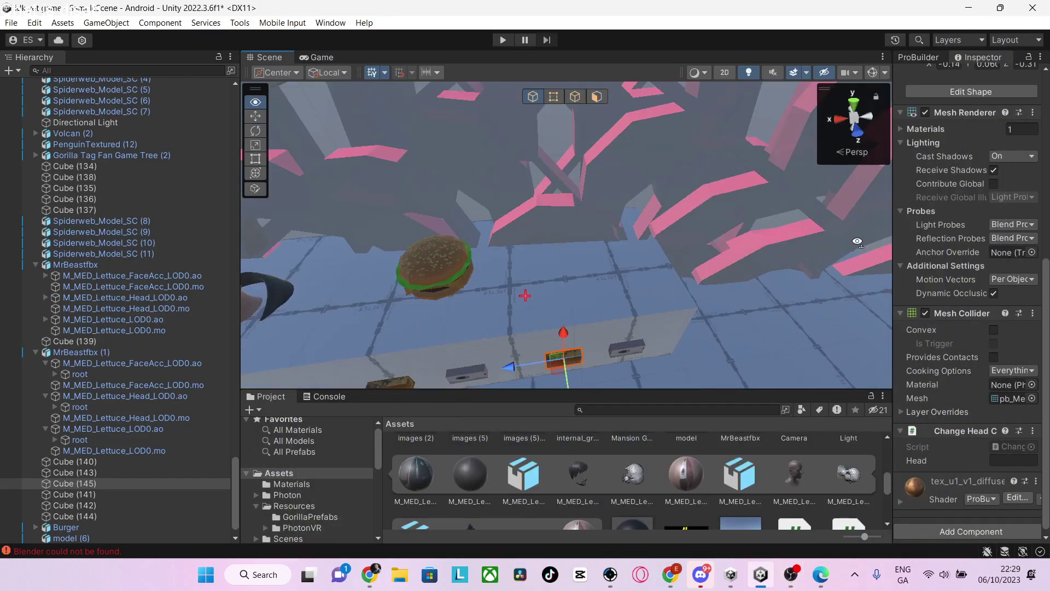
# Step: Frame the skull above the pedestal and place the M_MED_Lettuce_Head_LOD0.mo model beside it
pyautogui.press('w')
pyautogui.moveTo(857, 241); pyautogui.dragTo(350, 74, button='right')
pyautogui.click(487, 193)
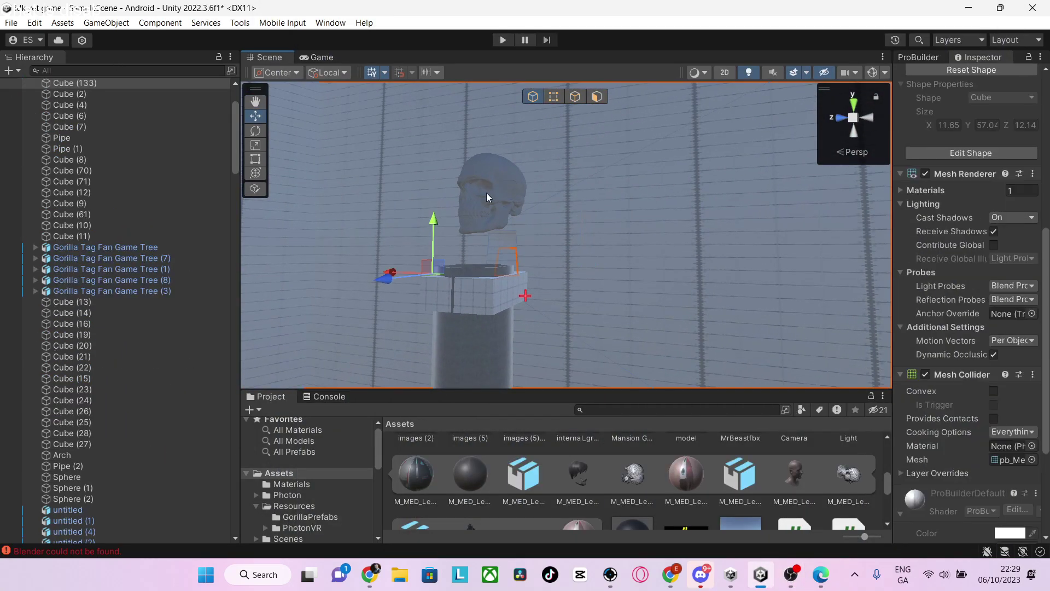
pyautogui.click(487, 193)
pyautogui.press('f')
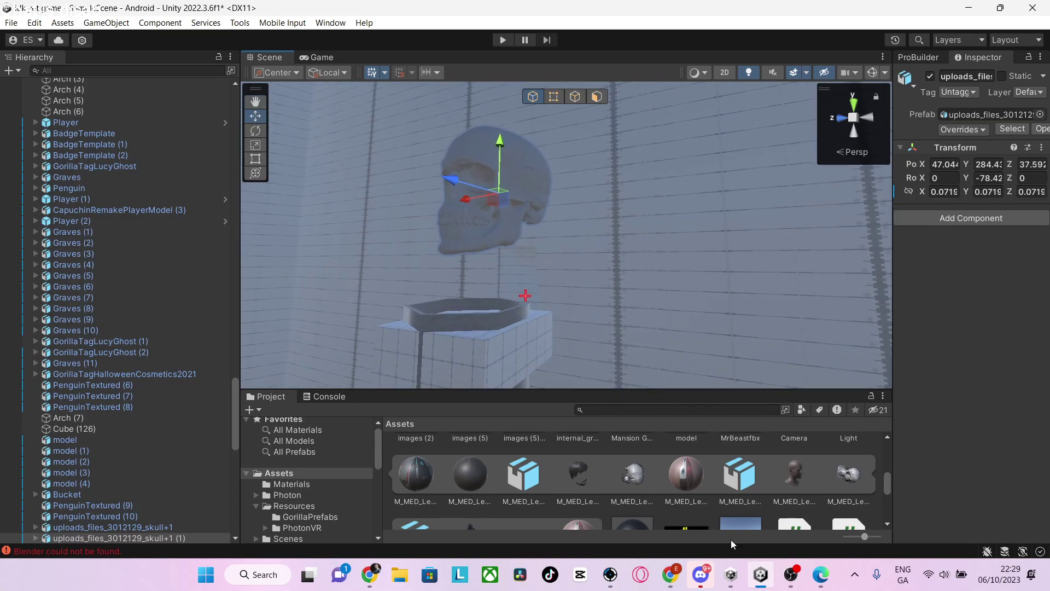
pyautogui.moveTo(798, 492); pyautogui.dragTo(604, 271)
pyautogui.moveTo(596, 260); pyautogui.dragTo(547, 210, button='right')
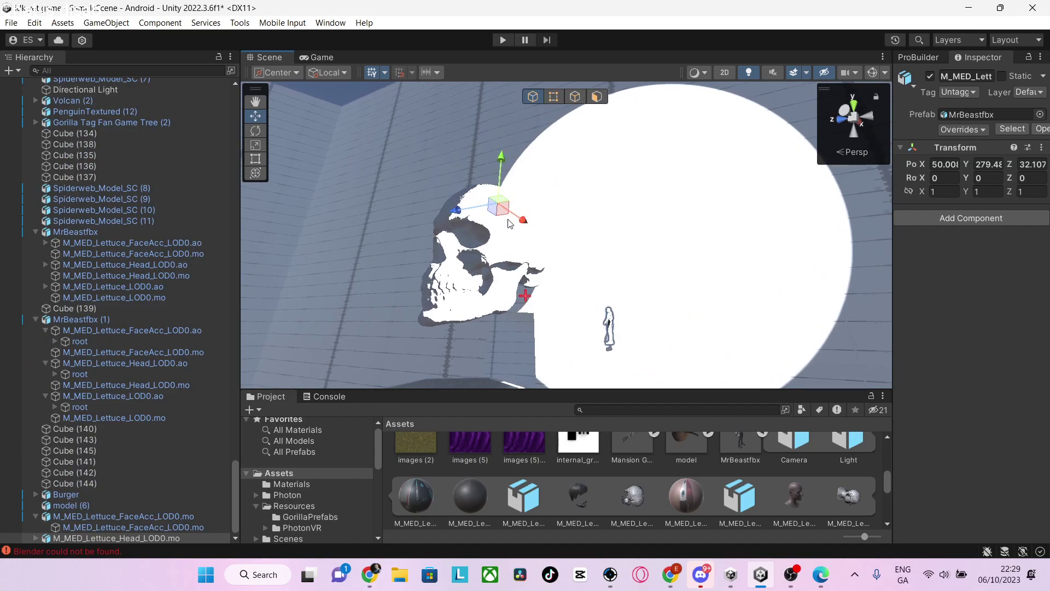
# Step: Expand the M_MED_Lettuce_Head_LOD0.mo object and delete its Light and Camera children
pyautogui.click(34, 538)
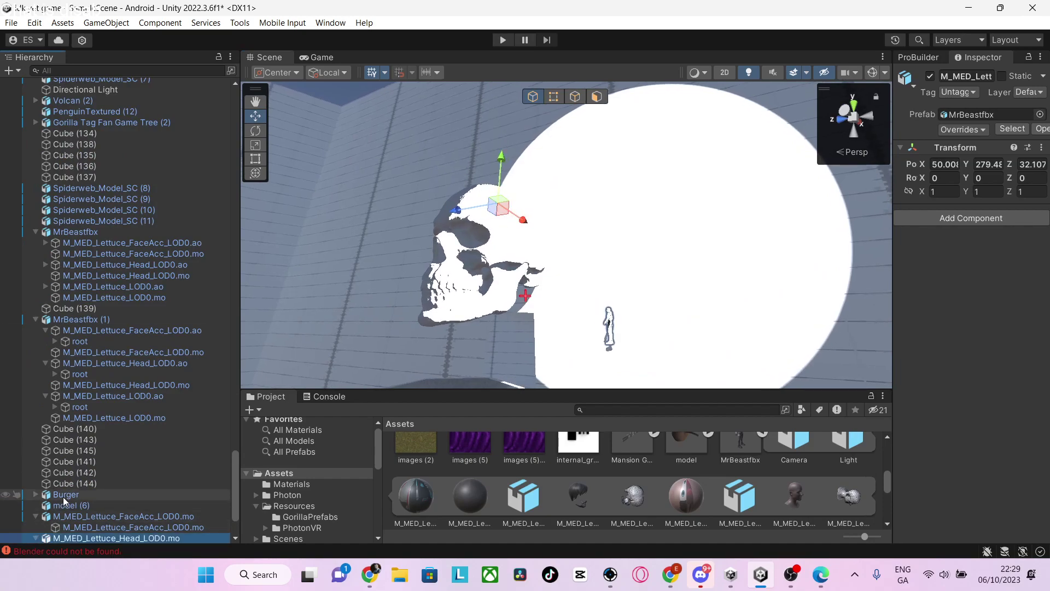
pyautogui.rightClick(69, 473)
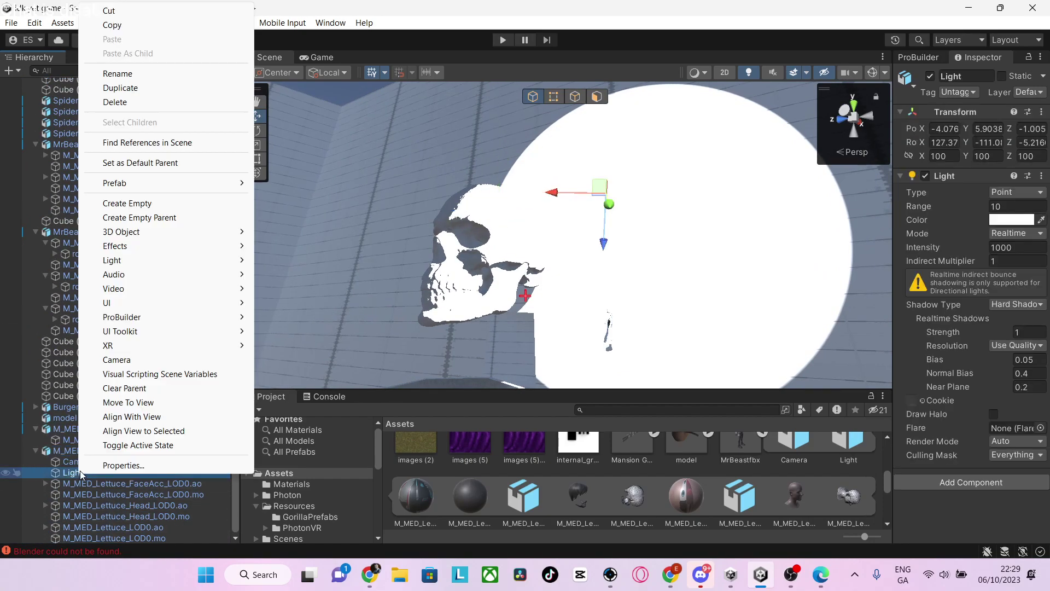
pyautogui.click(114, 102)
pyautogui.click(86, 465)
pyautogui.click(86, 469)
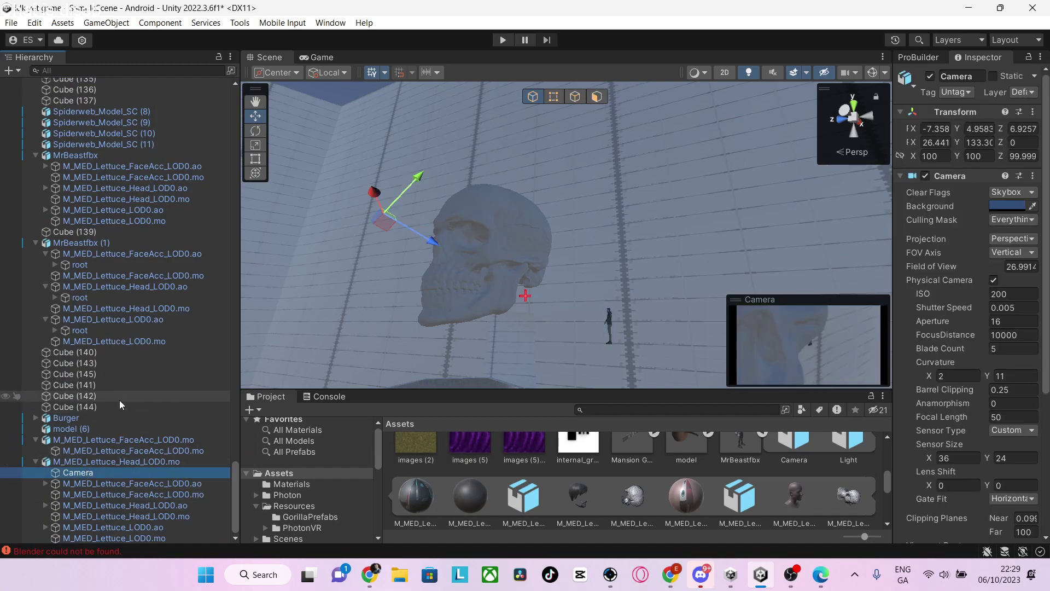
pyautogui.rightClick(102, 472)
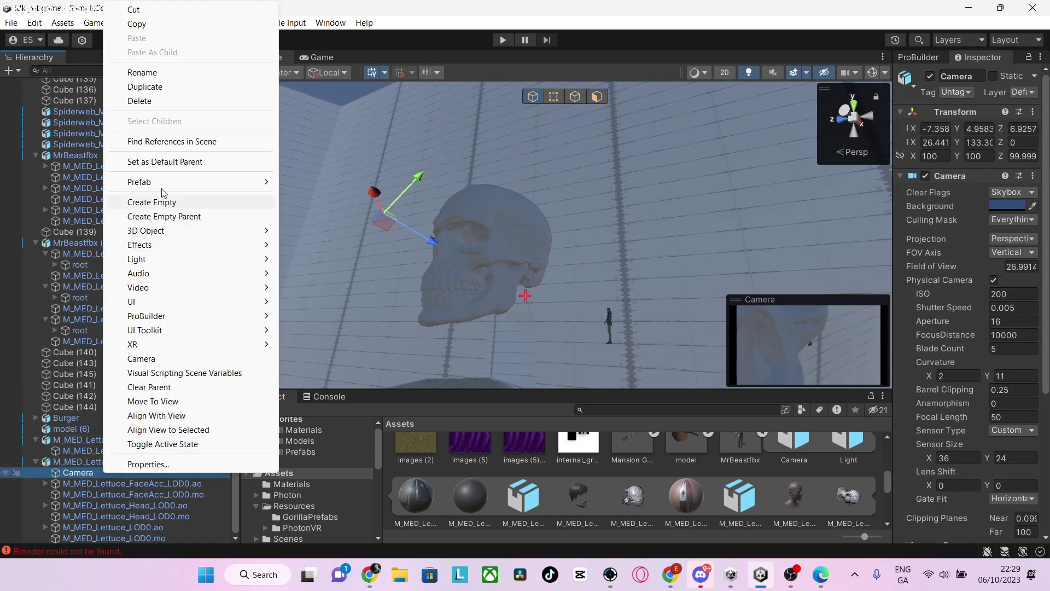
pyautogui.click(159, 100)
# Step: Move the M_MED_Lettuce_Head_LOD0.mo character down and across onto the walled platform facing the wall opening
pyautogui.click(607, 326)
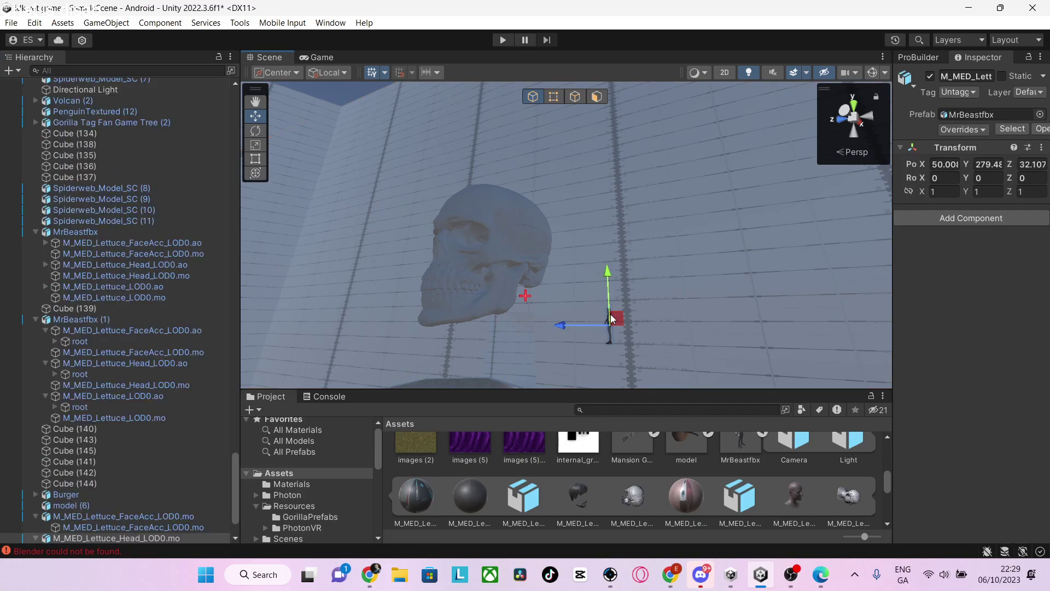
pyautogui.moveTo(593, 325); pyautogui.dragTo(456, 335)
pyautogui.press('w')
pyautogui.moveTo(456, 334)
pyautogui.mouseDown(button='right')
pyautogui.moveTo(469, 375)
pyautogui.moveTo(555, 439)
pyautogui.moveTo(475, 336)
pyautogui.mouseUp(button='right')
pyautogui.press('s')
pyautogui.moveTo(409, 167); pyautogui.dragTo(419, 306)
pyautogui.moveTo(419, 306); pyautogui.dragTo(448, 353, button='right')
pyautogui.moveTo(422, 274); pyautogui.dragTo(393, 372)
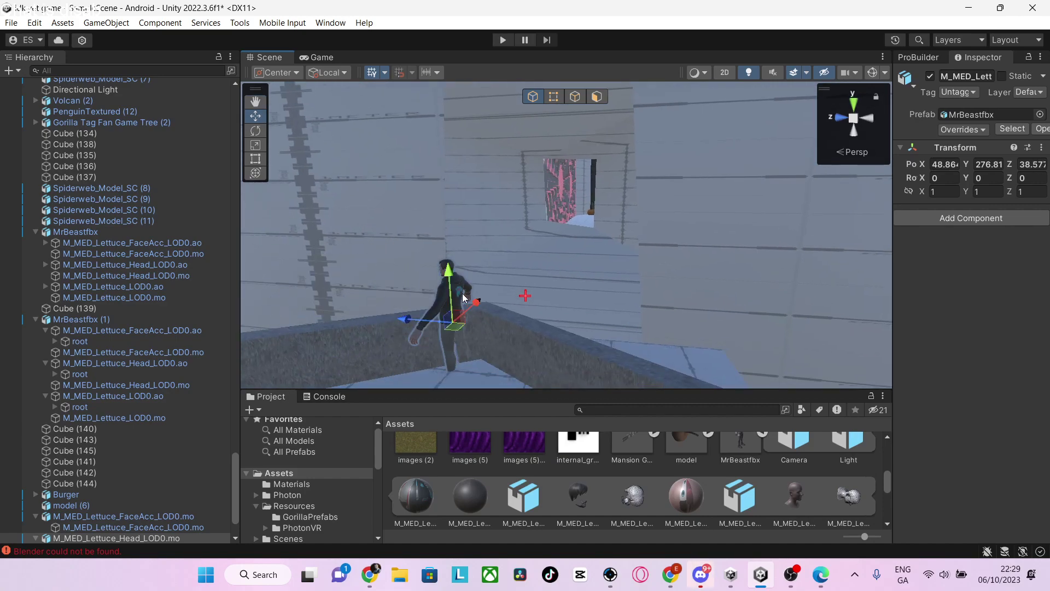
# Step: Raise the character on the platform slightly and scale it uniformly to about 2.405
pyautogui.click(451, 292)
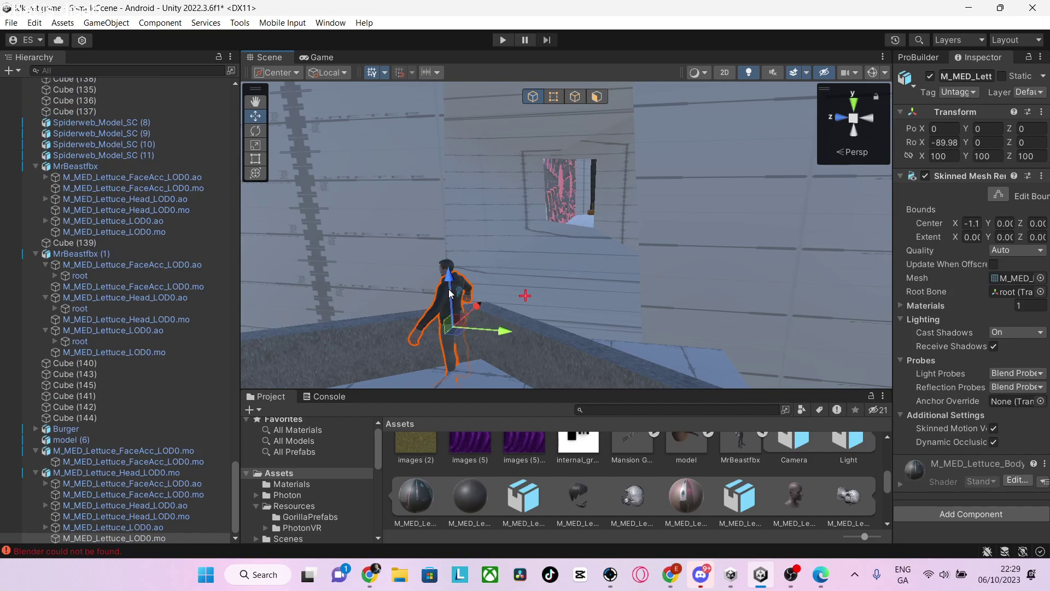
pyautogui.click(453, 272)
pyautogui.moveTo(447, 280); pyautogui.dragTo(447, 264)
pyautogui.press('r')
pyautogui.moveTo(450, 308); pyautogui.dragTo(520, 280)
# Step: Rotate the scaled character to about -142.4° around Y and raise it so its feet rest on the platform
pyautogui.press('w')
pyautogui.press('e')
pyautogui.moveTo(446, 333); pyautogui.dragTo(756, 255)
pyautogui.press('w')
pyautogui.moveTo(449, 273); pyautogui.dragTo(455, 198)
pyautogui.moveTo(567, 262); pyautogui.dragTo(679, 314, button='right')
pyautogui.press('s')
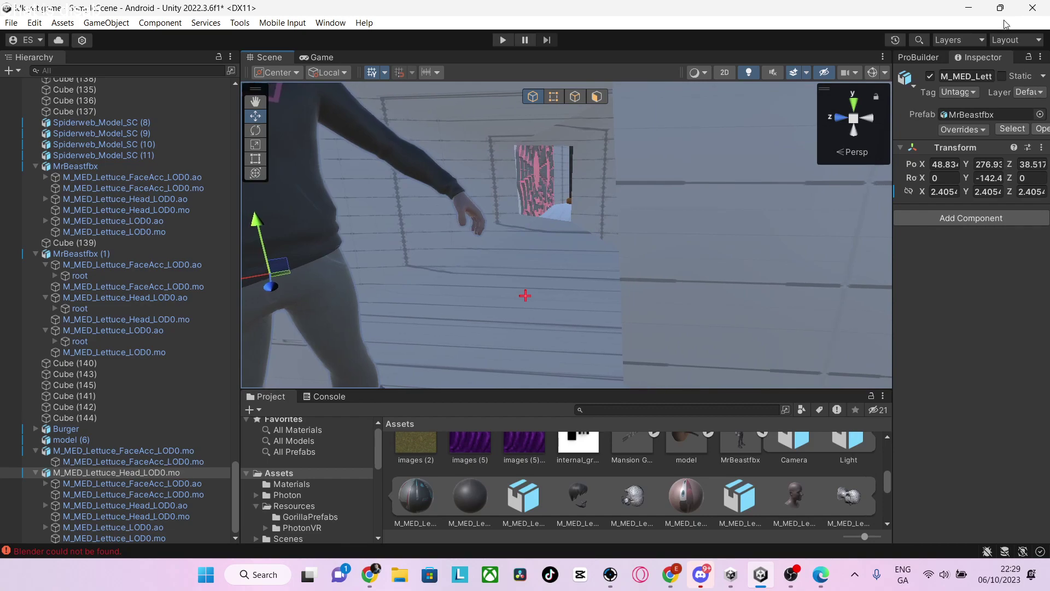
# Step: Draw a ProBuilder cube at the wall opening, about 0.67 by 17.6 by 3.4 in size
pyautogui.click(594, 104)
pyautogui.click(596, 104)
pyautogui.click(596, 99)
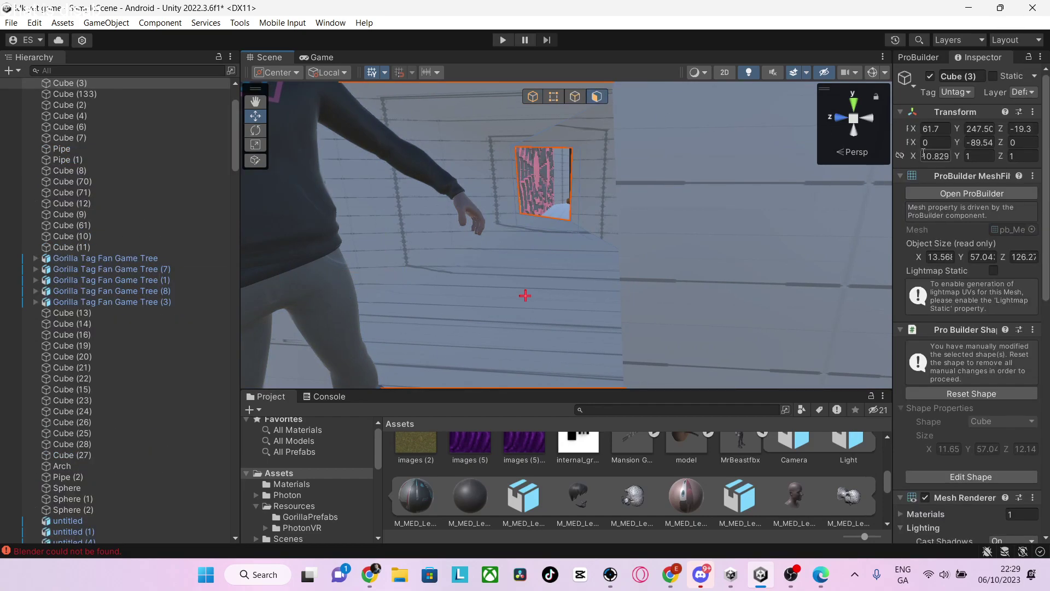
pyautogui.click(924, 60)
pyautogui.click(917, 77)
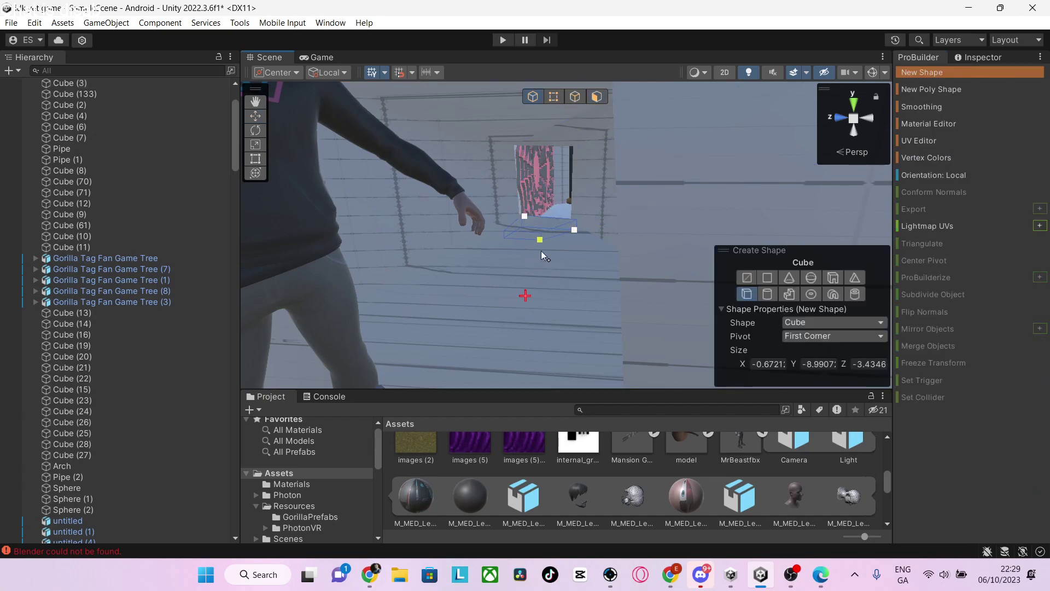
pyautogui.moveTo(554, 219); pyautogui.dragTo(612, 195)
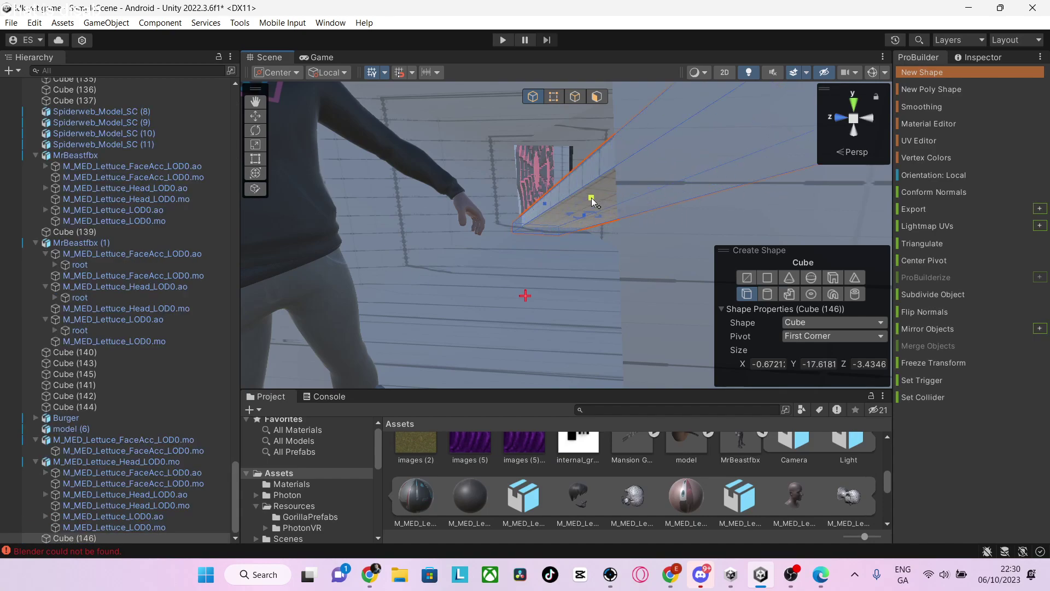
# Step: Rotate and move the new cube into a walkway bridging the character's platform and the wall opening
pyautogui.moveTo(613, 195); pyautogui.dragTo(637, 183, button='right')
pyautogui.press('r')
pyautogui.press('e')
pyautogui.moveTo(588, 192)
pyautogui.mouseDown()
pyautogui.moveTo(574, 198)
pyautogui.moveTo(582, 229)
pyautogui.moveTo(572, 205)
pyautogui.moveTo(549, 193)
pyautogui.moveTo(547, 206)
pyautogui.moveTo(471, 236)
pyautogui.moveTo(505, 195)
pyautogui.mouseUp()
pyautogui.press('w')
pyautogui.press('e')
pyautogui.press('w')
pyautogui.moveTo(552, 168); pyautogui.dragTo(554, 223)
pyautogui.moveTo(556, 215); pyautogui.dragTo(523, 203, button='right')
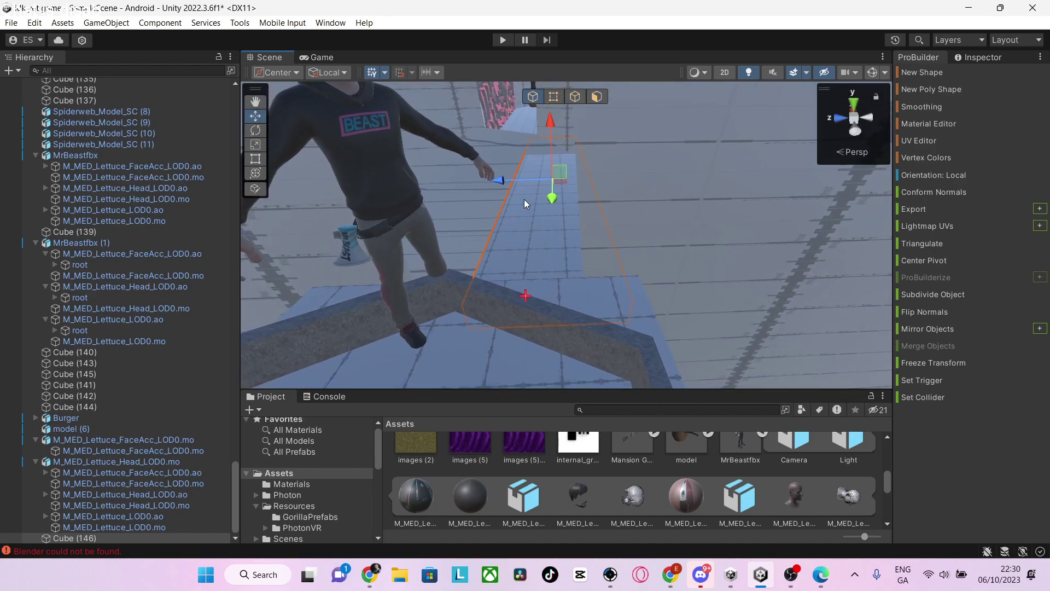
pyautogui.moveTo(528, 183); pyautogui.dragTo(500, 183)
pyautogui.moveTo(525, 149); pyautogui.dragTo(530, 133)
# Step: Draw a thin ProBuilder cube as a side wall along the walkway, about 13.27 by 8.48 by 0.07 in size
pyautogui.moveTo(530, 133); pyautogui.dragTo(883, 175, button='right')
pyautogui.press('w')
pyautogui.press('s')
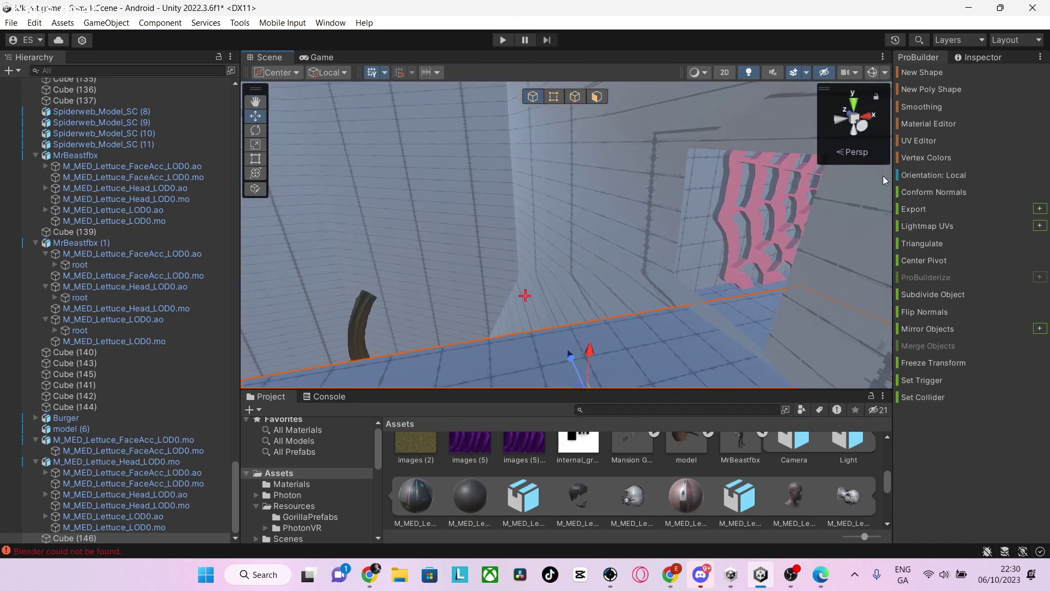
pyautogui.click(915, 73)
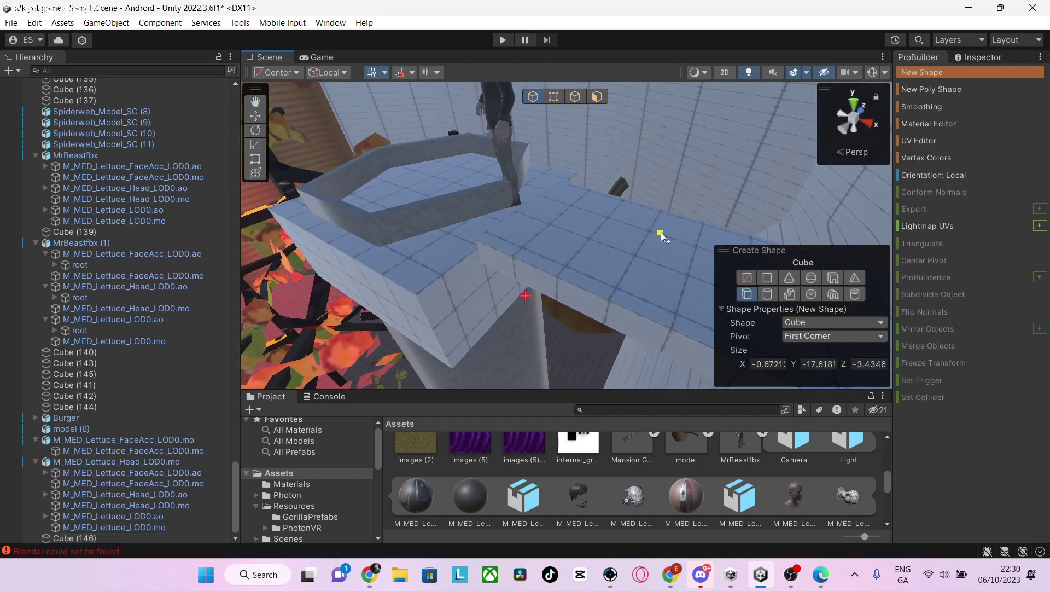
pyautogui.moveTo(688, 225)
pyautogui.mouseDown(button='right')
pyautogui.moveTo(813, 198)
pyautogui.moveTo(845, 208)
pyautogui.moveTo(815, 211)
pyautogui.mouseUp(button='right')
pyautogui.moveTo(815, 211); pyautogui.dragTo(797, 201)
pyautogui.moveTo(795, 189); pyautogui.dragTo(722, 123, button='right')
pyautogui.click(719, 112)
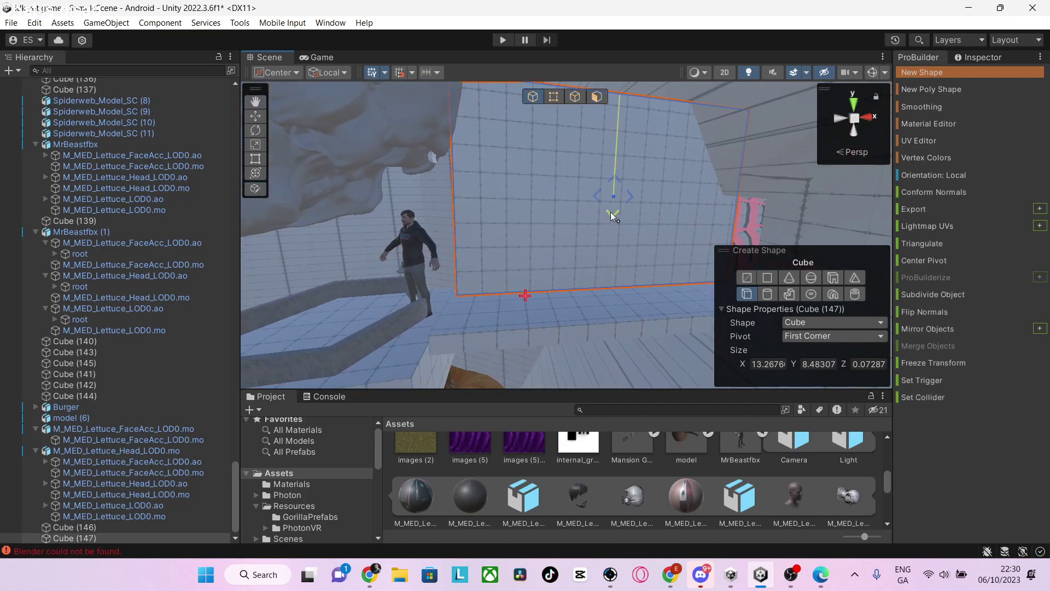
# Step: Duplicate the side wall and shift the copy across to the other side of the walkway
pyautogui.hotkey('ctrl', 'd')
pyautogui.moveTo(595, 193); pyautogui.dragTo(626, 210)
pyautogui.moveTo(626, 210); pyautogui.dragTo(299, 204, button='right')
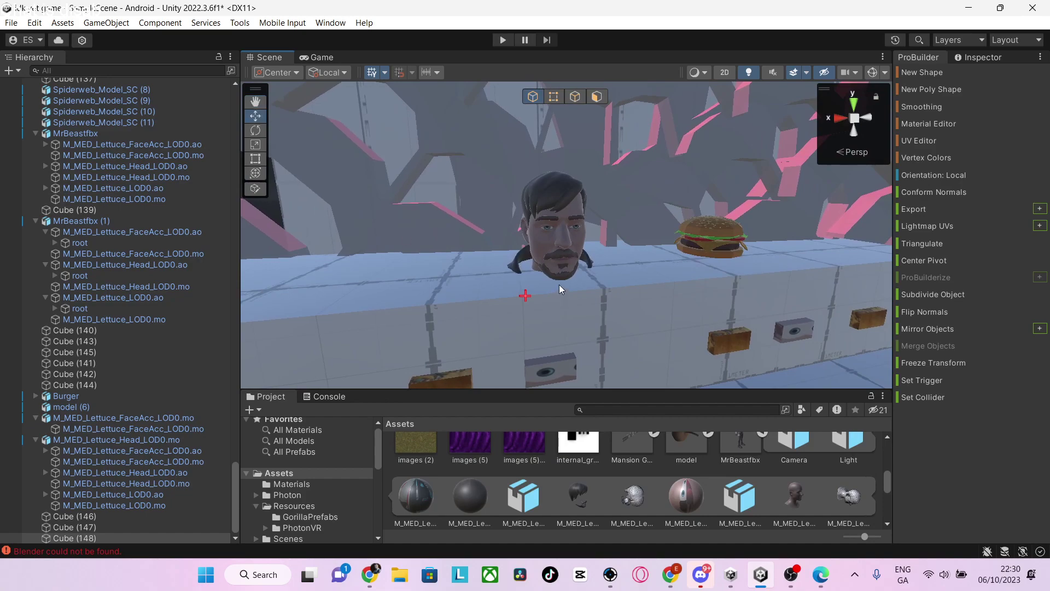
# Step: Examine the character head, the burger and the buttons on the cosmetics counter, along with the cobwebs behind it
pyautogui.click(569, 250)
pyautogui.click(717, 239)
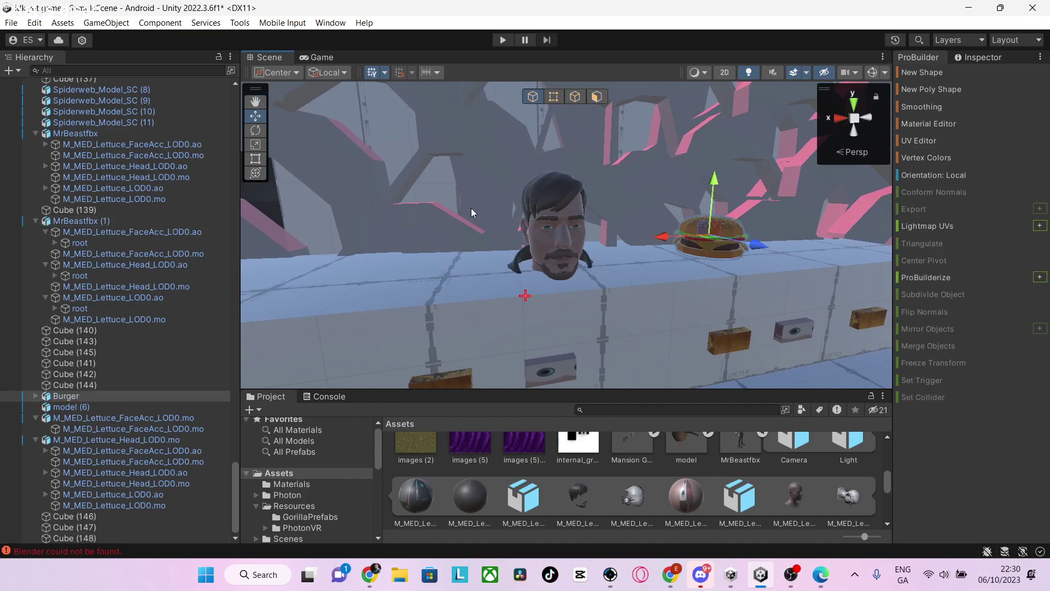
pyautogui.click(553, 208)
pyautogui.click(559, 209)
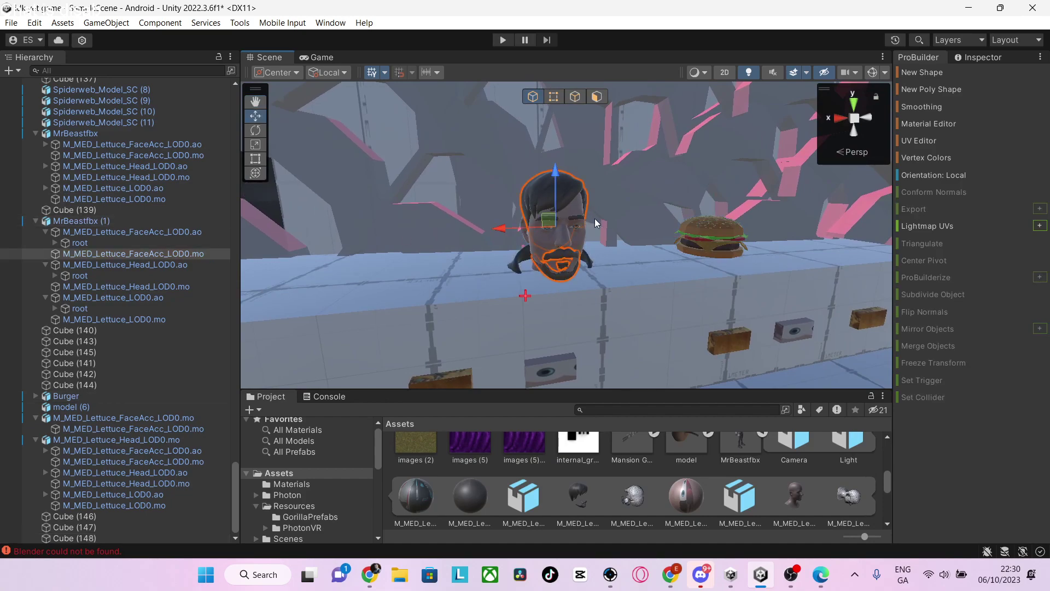
pyautogui.click(723, 250)
pyautogui.press('f')
pyautogui.click(799, 332)
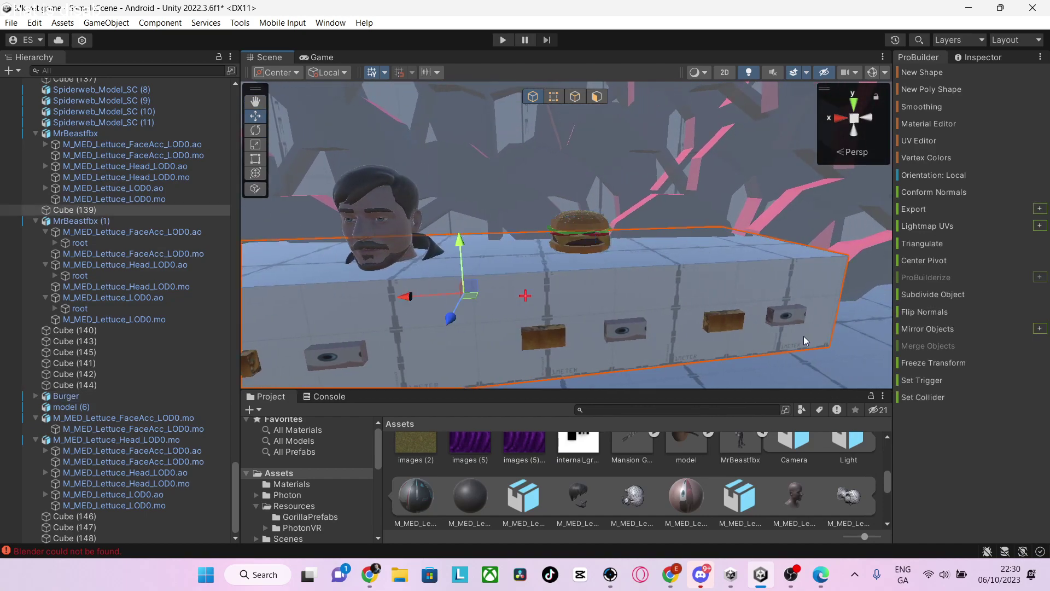
pyautogui.click(799, 332)
pyautogui.click(770, 315)
pyautogui.click(396, 180)
pyautogui.click(396, 179)
pyautogui.click(395, 179)
pyautogui.click(396, 179)
pyautogui.click(396, 179)
pyautogui.click(394, 182)
pyautogui.moveTo(704, 310); pyautogui.dragTo(569, 271, button='right')
pyautogui.press('d')
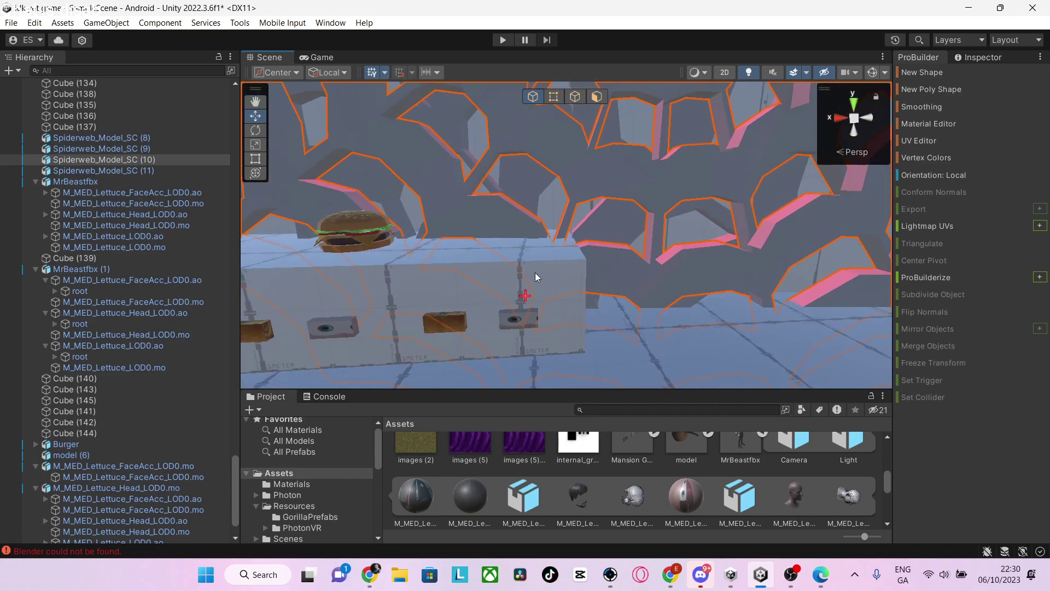
pyautogui.click(495, 284)
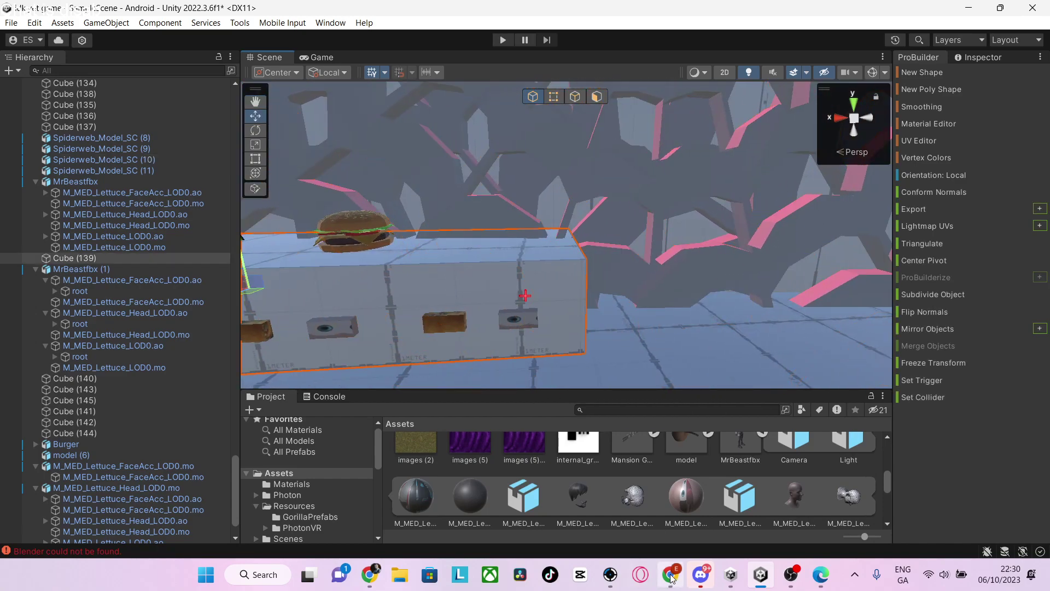
# Step: Open the Player prefab from the project's Resources/PhotonVR folder for editing
pyautogui.scroll(5, 638, 517)
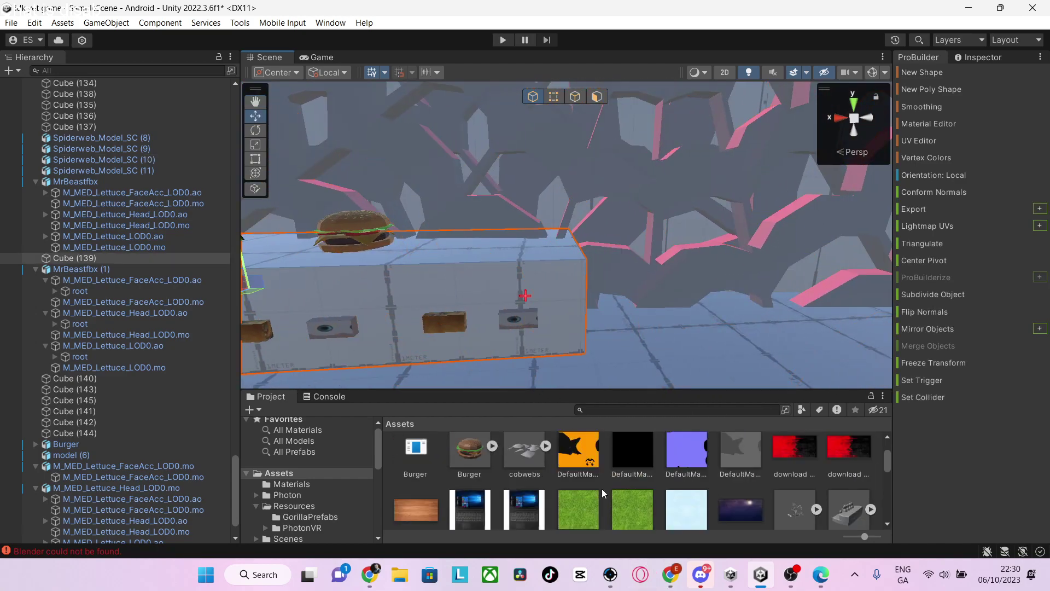
pyautogui.doubleClick(538, 462)
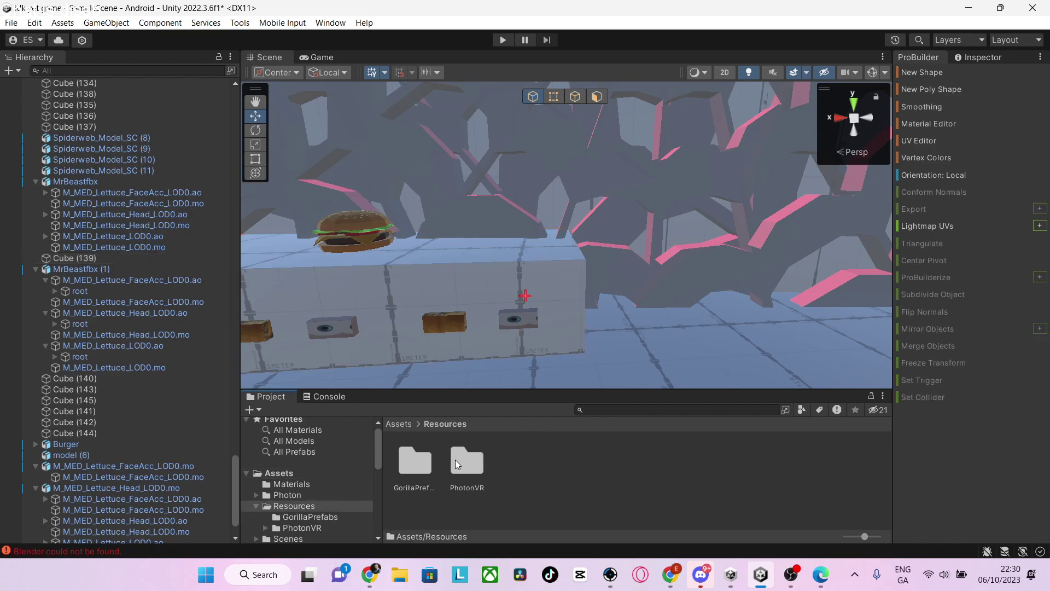
pyautogui.doubleClick(486, 458)
pyautogui.scroll(-1, 624, 495)
pyautogui.doubleClick(523, 492)
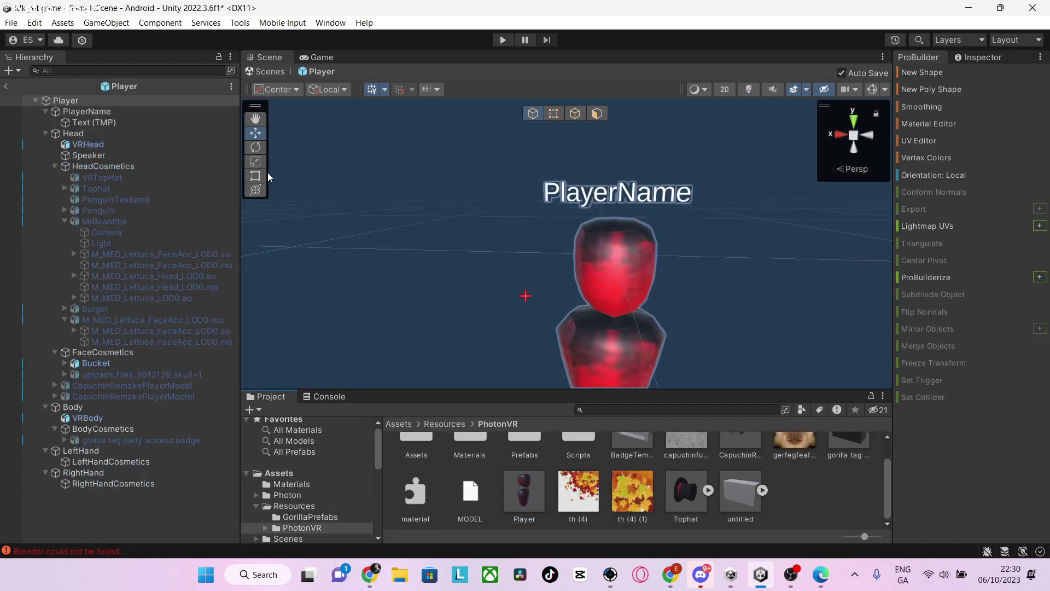
# Step: Nest the M_MED_Lettuce_FaceAcc_LOD0.mo head cosmetic inside MrBeastfbx in the Player prefab and inspect its children
pyautogui.click(132, 296)
pyautogui.click(971, 69)
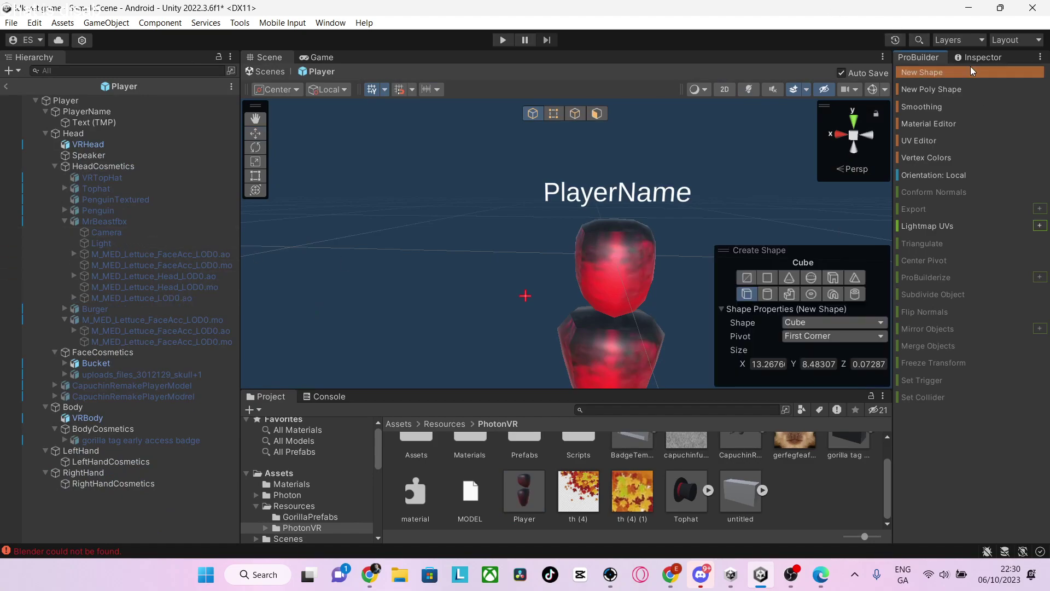
pyautogui.moveTo(108, 318); pyautogui.dragTo(111, 303)
pyautogui.click(117, 288)
pyautogui.click(108, 324)
pyautogui.click(107, 329)
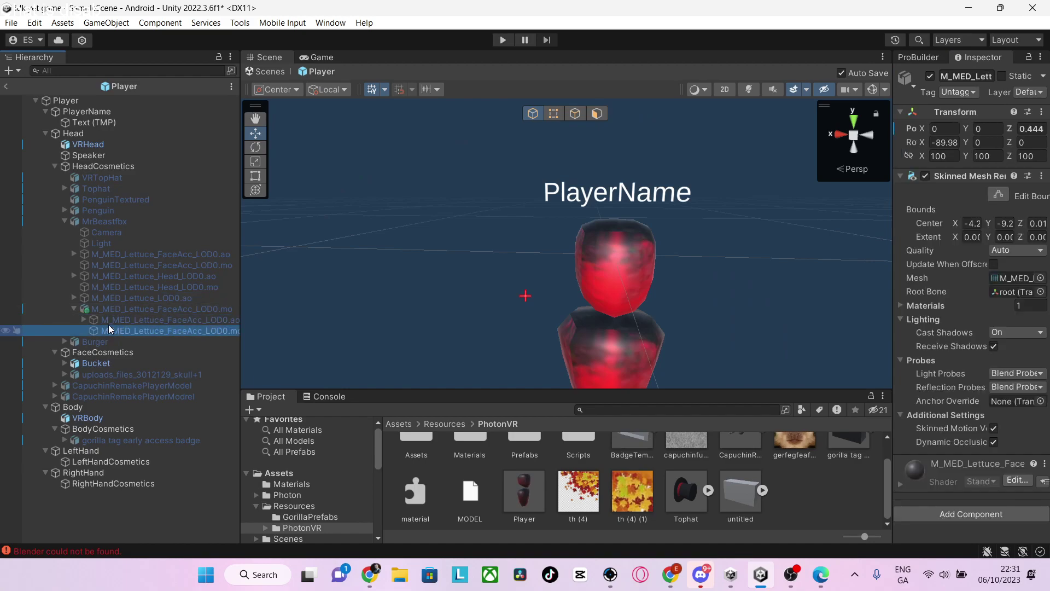
pyautogui.click(83, 311)
pyautogui.moveTo(85, 309); pyautogui.dragTo(95, 329)
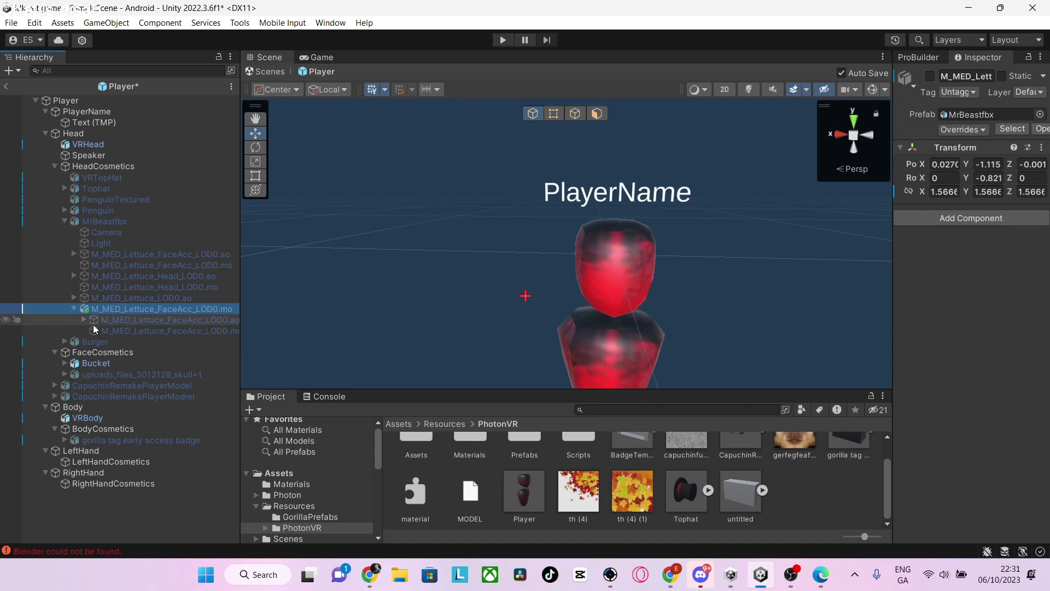
# Step: Try toggling the active state of the face accessory and head parts inside the MrBeastfbx cosmetic
pyautogui.click(930, 76)
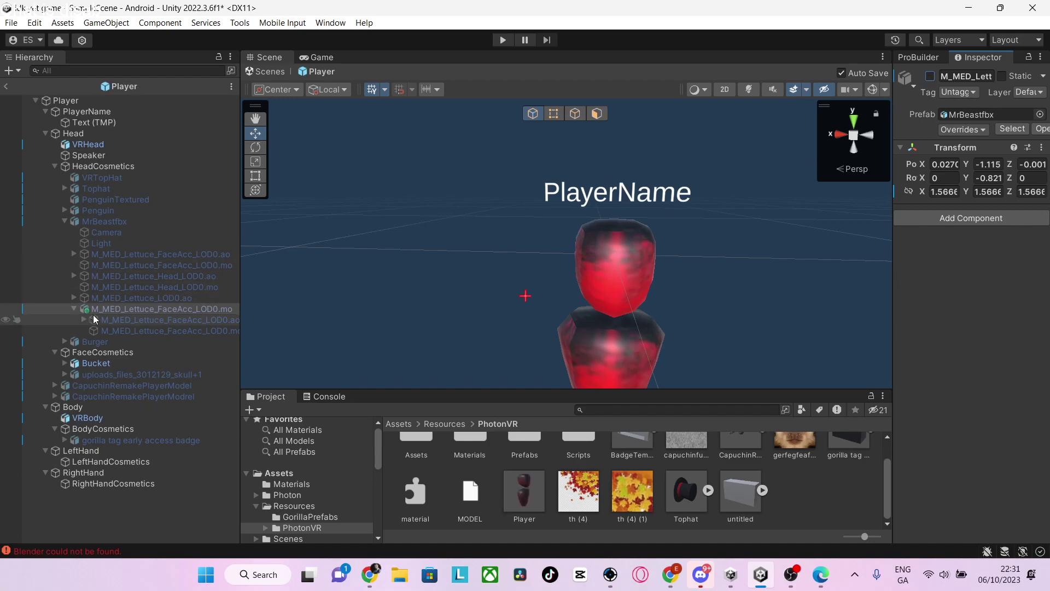
pyautogui.click(67, 298)
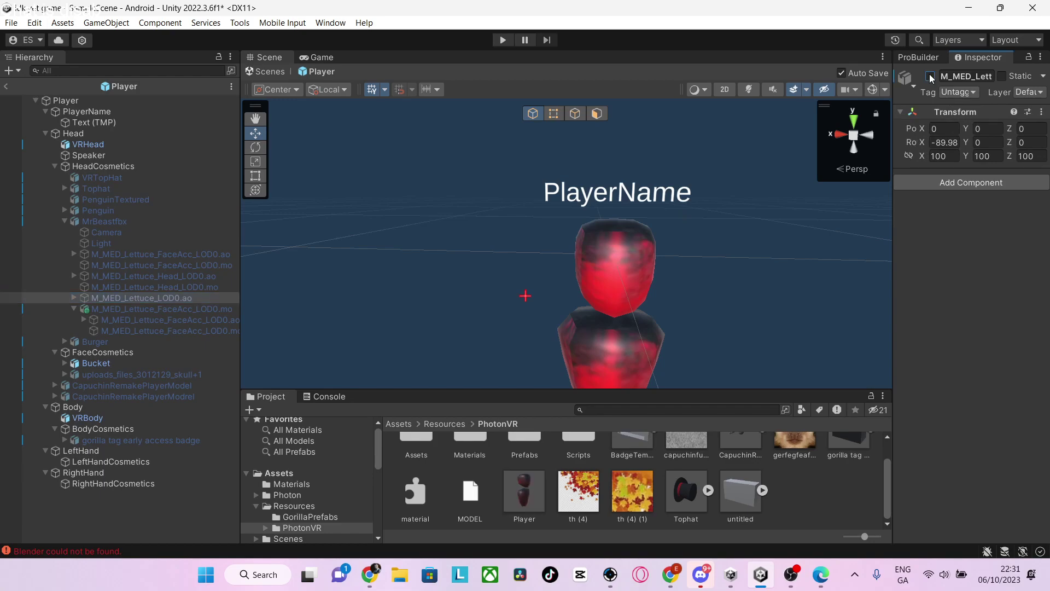
pyautogui.moveTo(571, 129); pyautogui.dragTo(582, 174, button='right')
pyautogui.press('s')
pyautogui.press('d')
pyautogui.press('w')
pyautogui.keyDown('alt'); pyautogui.moveTo(583, 175); pyautogui.dragTo(547, 186); pyautogui.keyUp('alt')
pyautogui.click(213, 277)
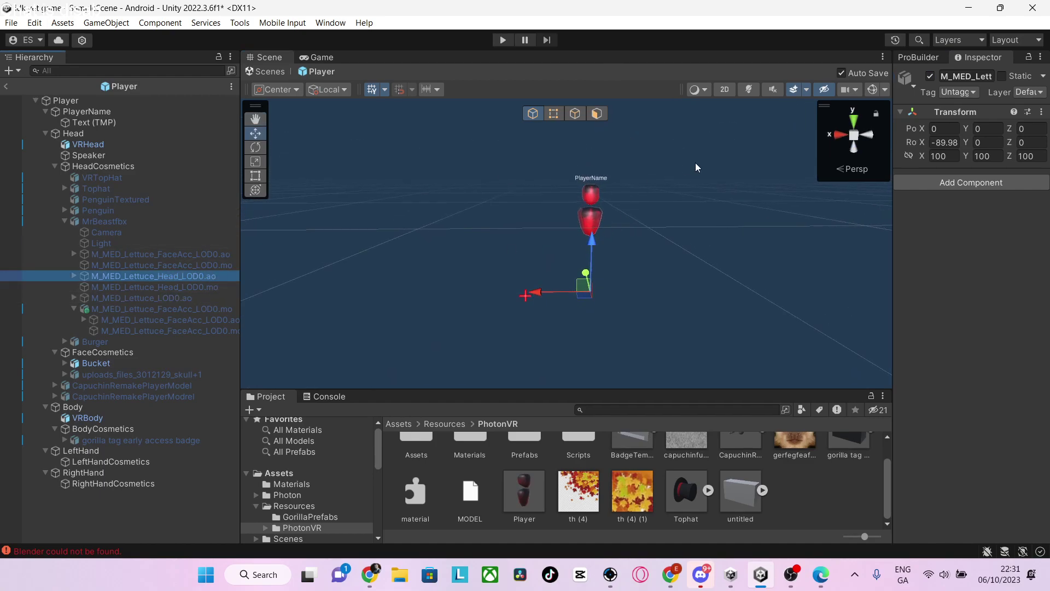
pyautogui.click(930, 76)
pyautogui.press('f')
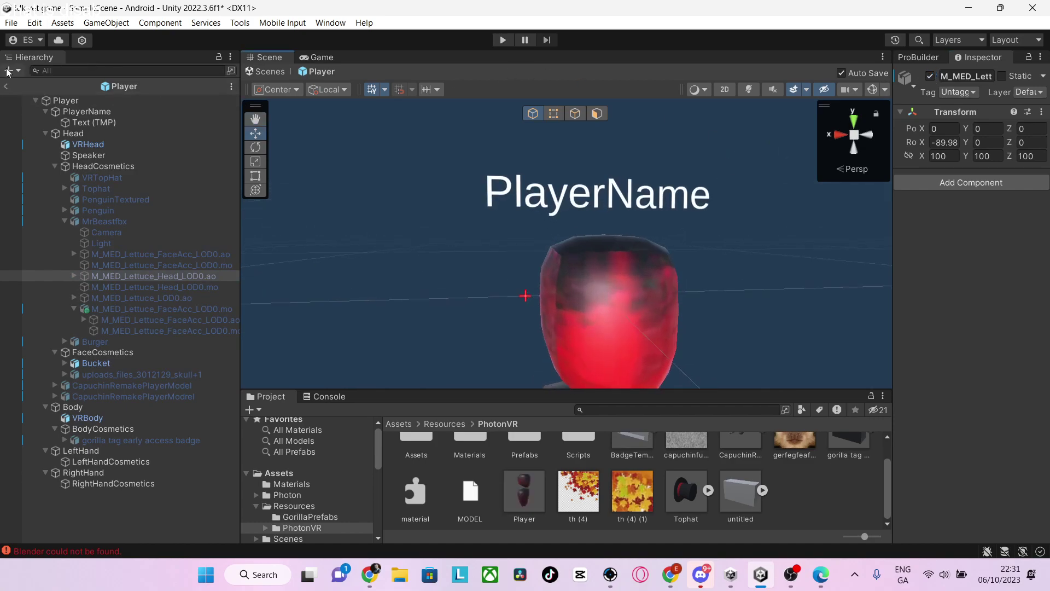
# Step: Leave the Player prefab and return to the map scene near the pumpkin
pyautogui.click(4, 88)
pyautogui.moveTo(604, 290); pyautogui.dragTo(426, 277, button='right')
pyautogui.press('s')
pyautogui.press('d')
pyautogui.keyDown('alt'); pyautogui.moveTo(426, 277); pyautogui.dragTo(355, 104); pyautogui.keyUp('alt')
pyautogui.moveTo(355, 104); pyautogui.dragTo(902, 242, button='right')
pyautogui.press('w')
pyautogui.keyDown('alt'); pyautogui.moveTo(902, 243); pyautogui.dragTo(384, 294); pyautogui.keyUp('alt')
pyautogui.moveTo(385, 294); pyautogui.dragTo(104, 217, button='right')
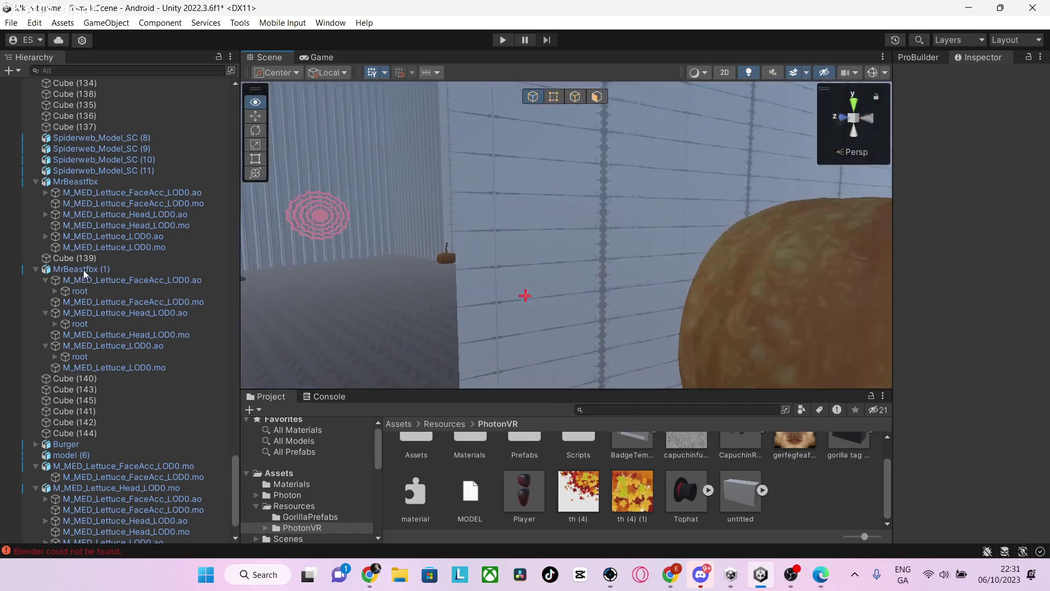